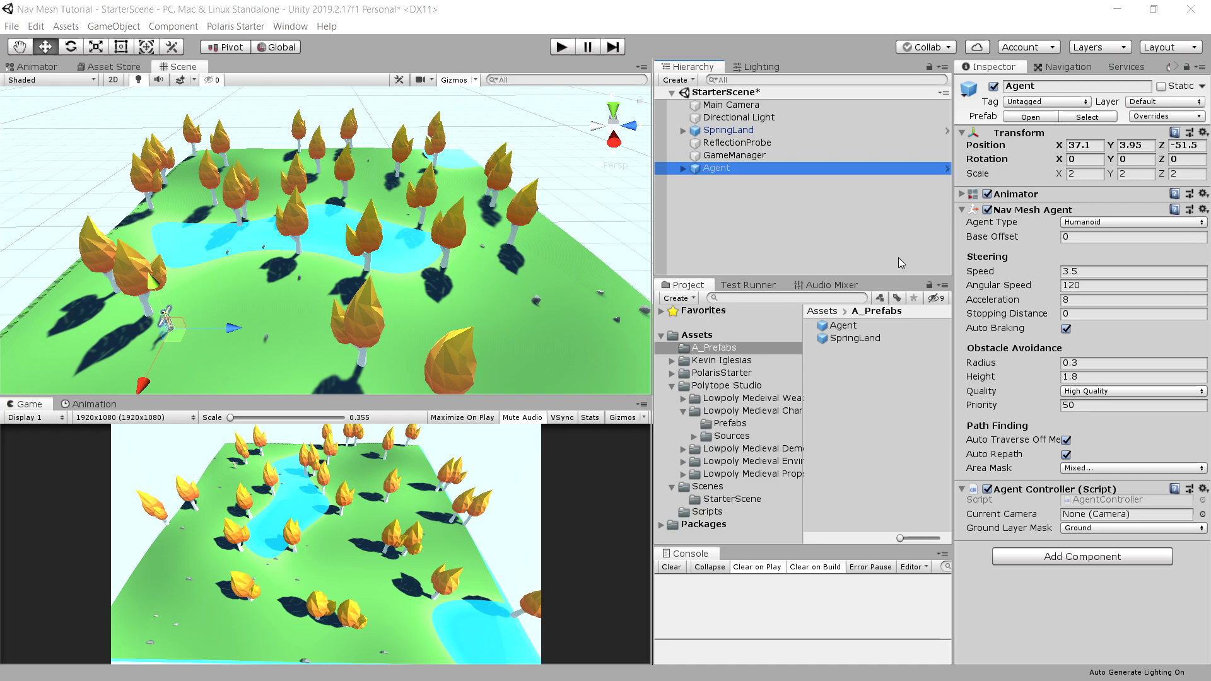
# Expand the Agent's Animator and check its PT_Medieval_Male_Peasant_01 avatar, then reselect the Agent
pyautogui.click(962, 194)
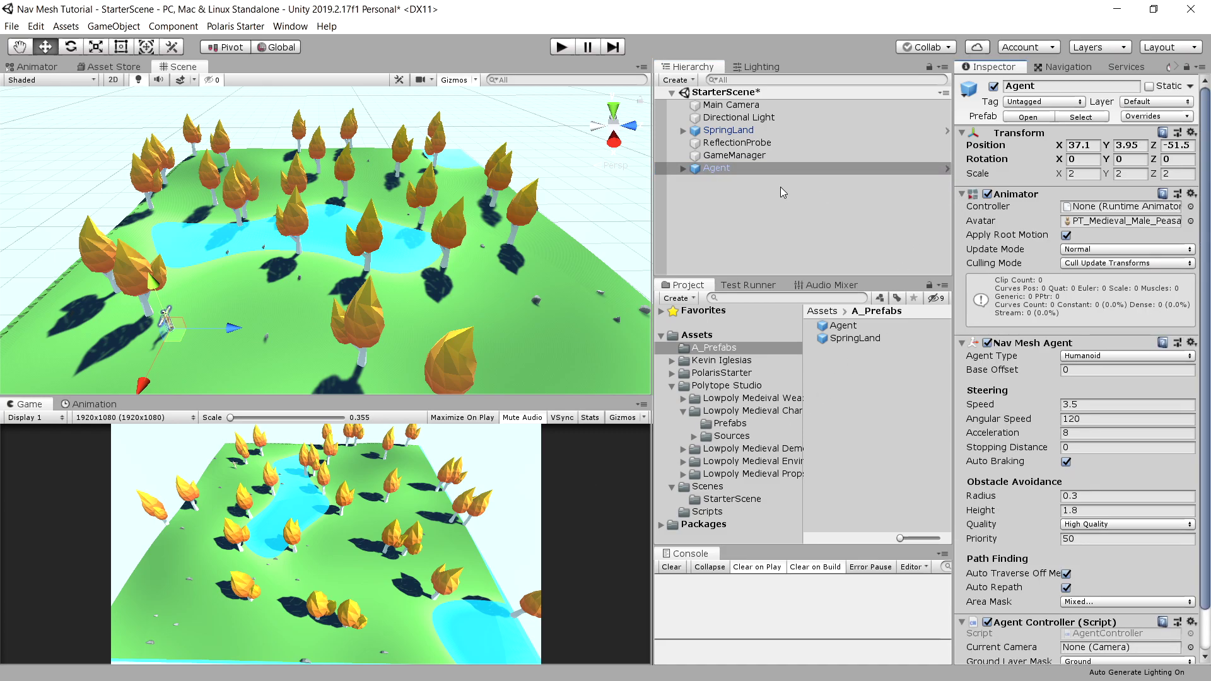
pyautogui.click(1096, 224)
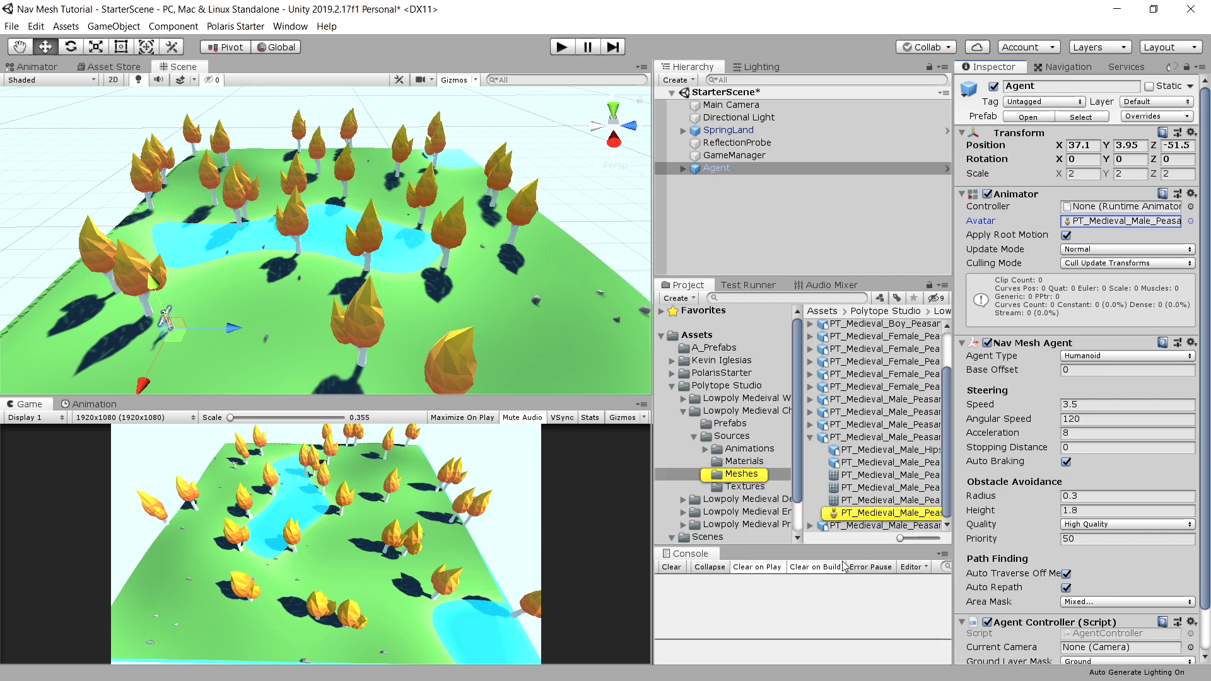
pyautogui.click(855, 514)
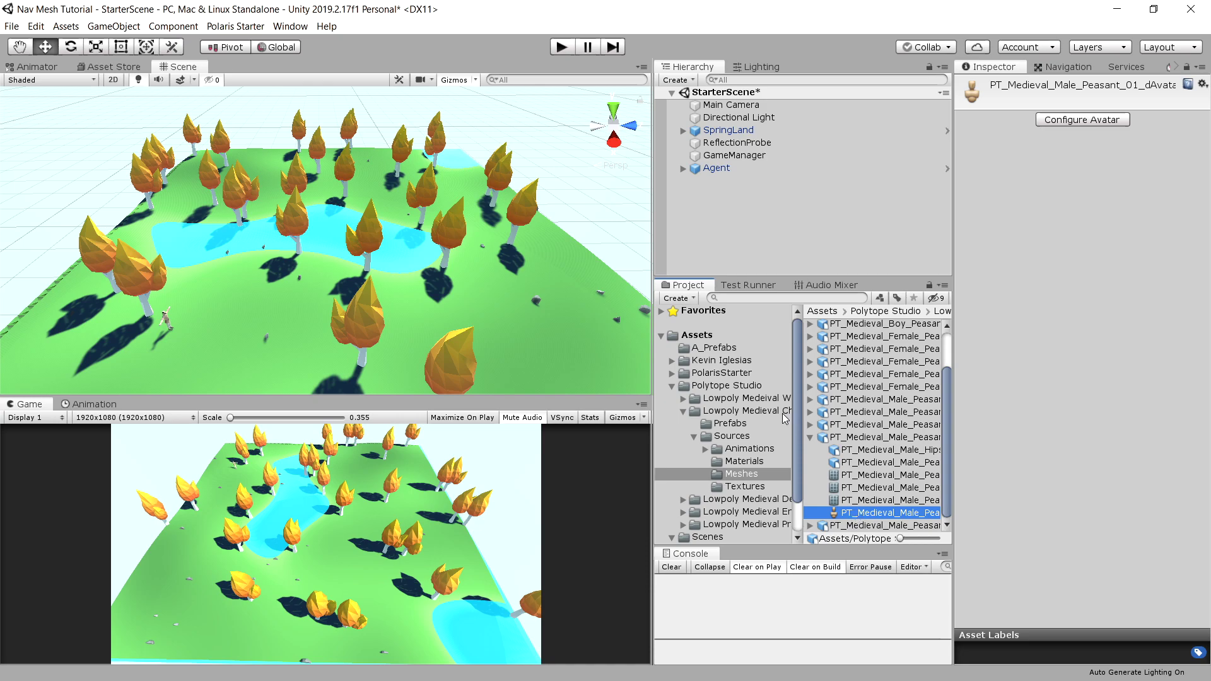
pyautogui.click(724, 337)
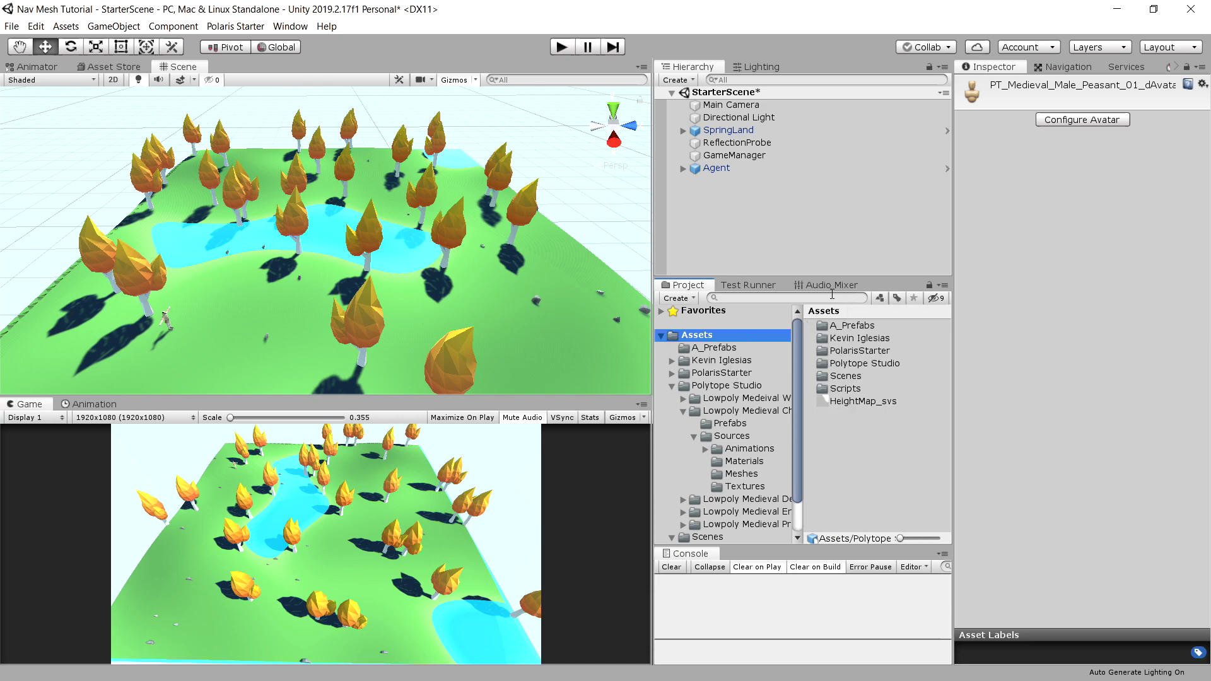
pyautogui.click(753, 173)
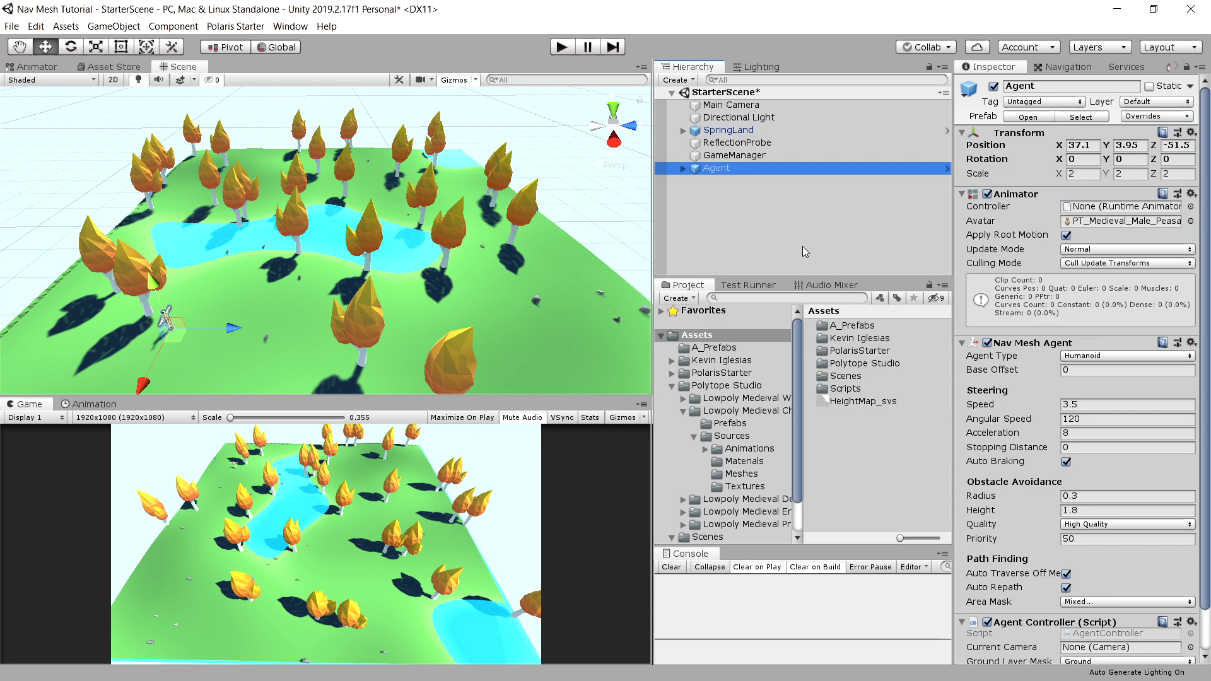
# Browse the Kevin Iglesias Basic Motions Pack animations, then reselect the Agent to review its Animator
pyautogui.click(672, 386)
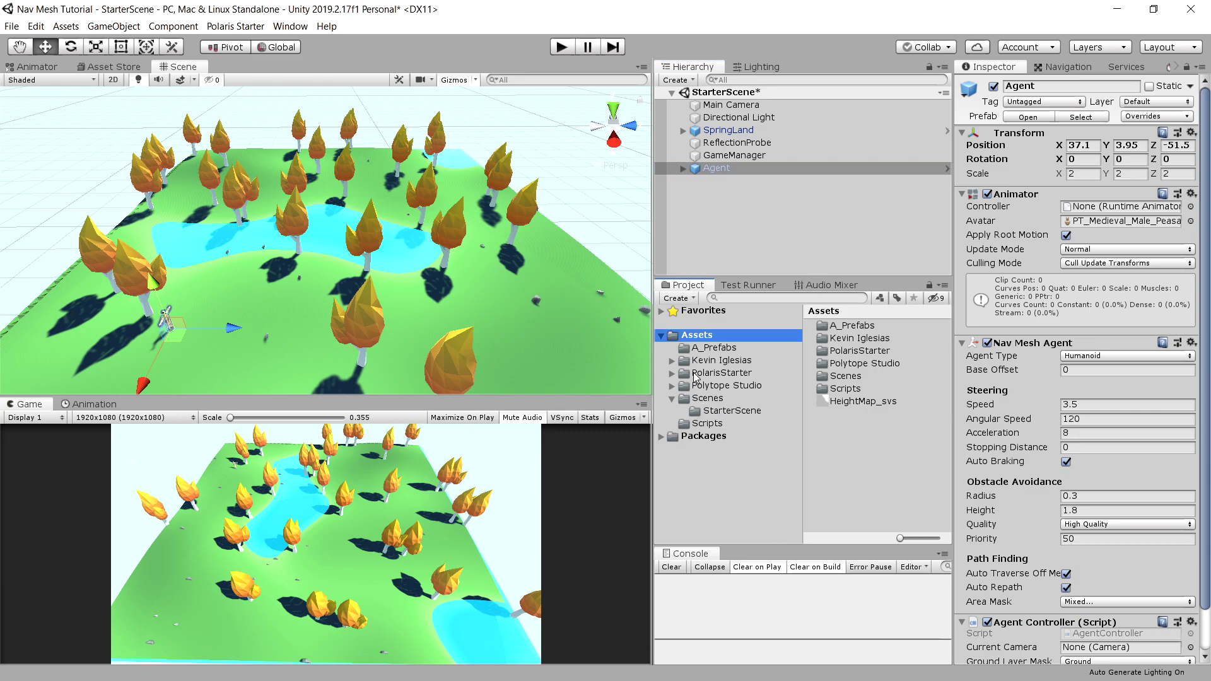
pyautogui.click(695, 363)
pyautogui.click(672, 360)
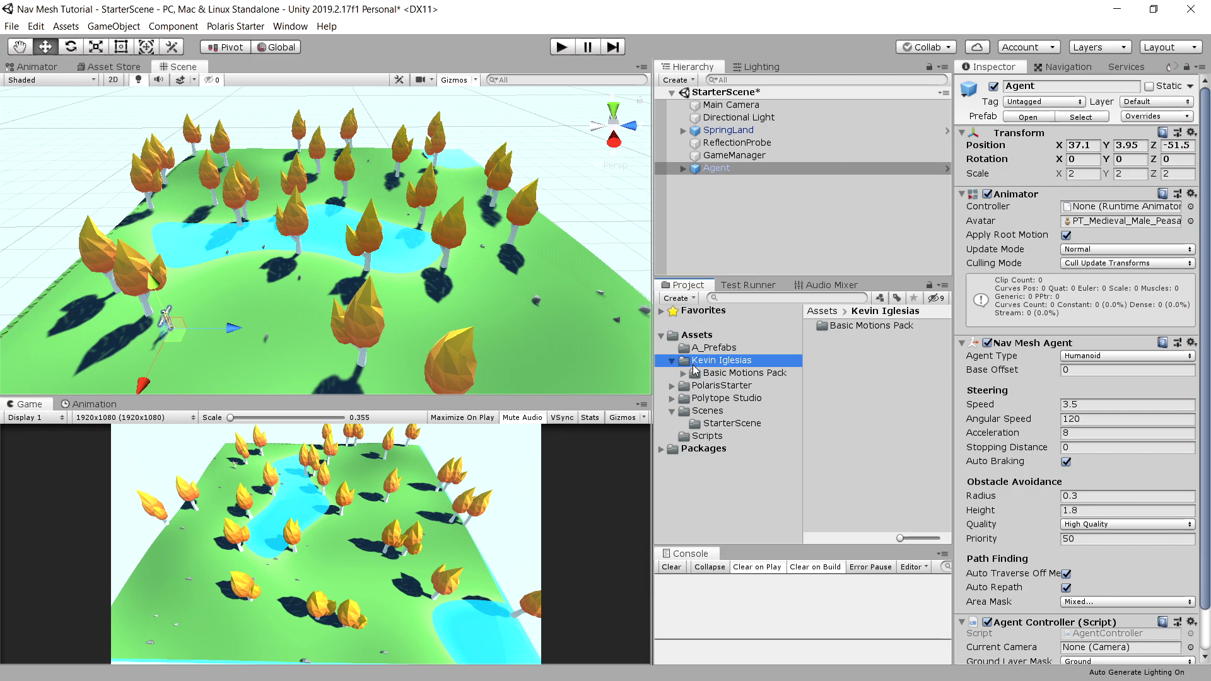
pyautogui.click(696, 372)
pyautogui.click(684, 374)
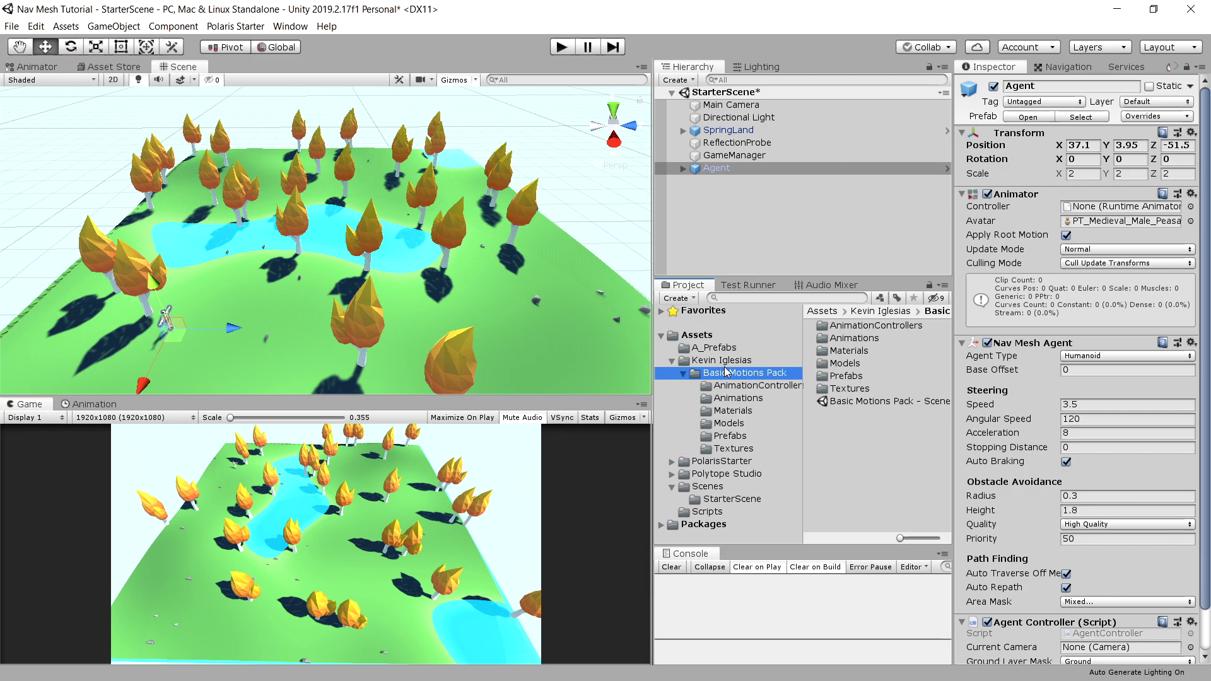
pyautogui.click(747, 396)
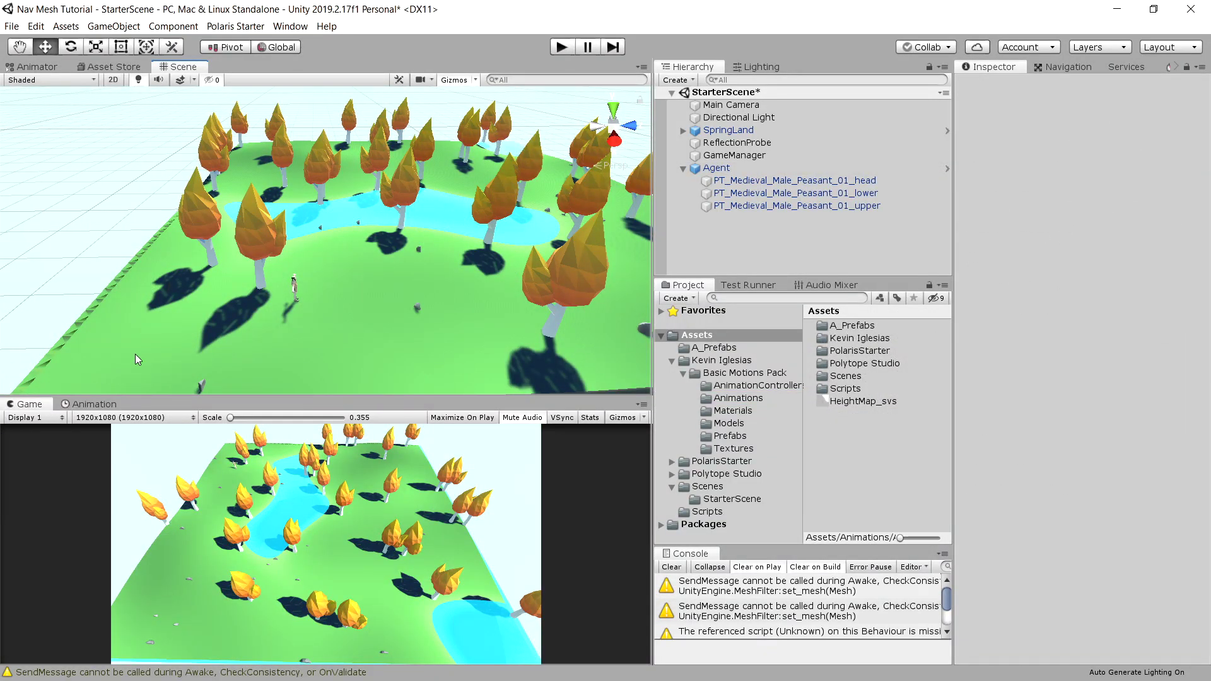
pyautogui.click(794, 169)
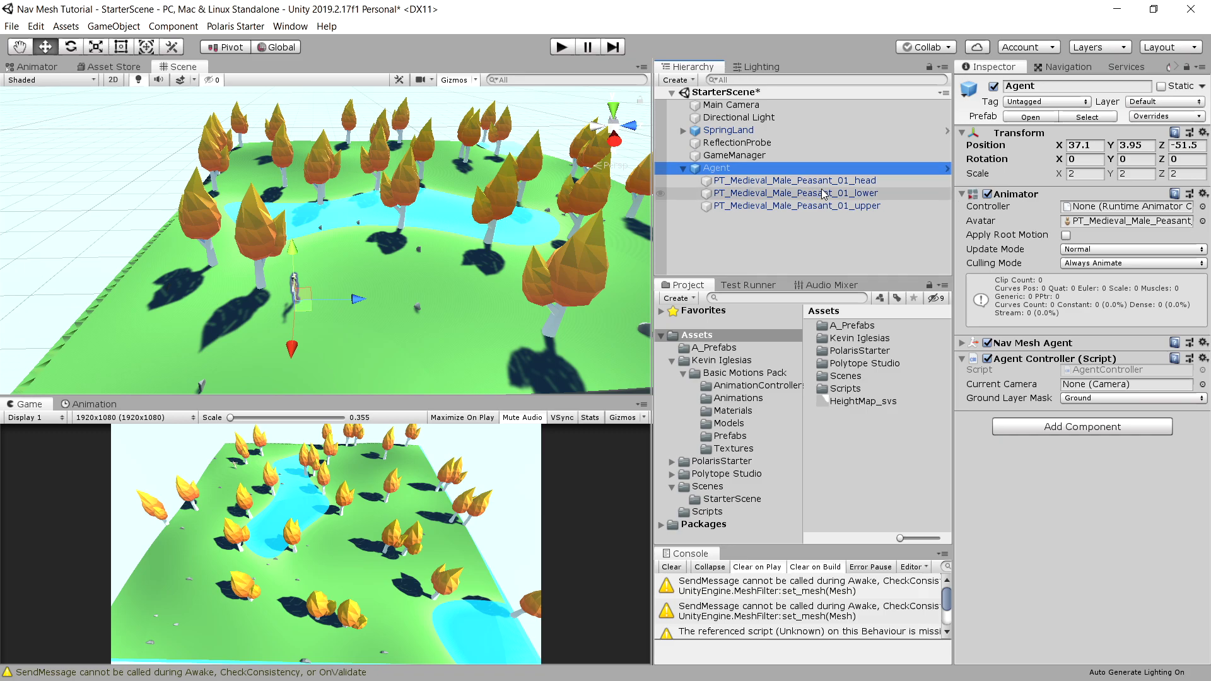
# Create a new folder named Animations in Assets
pyautogui.rightClick(841, 430)
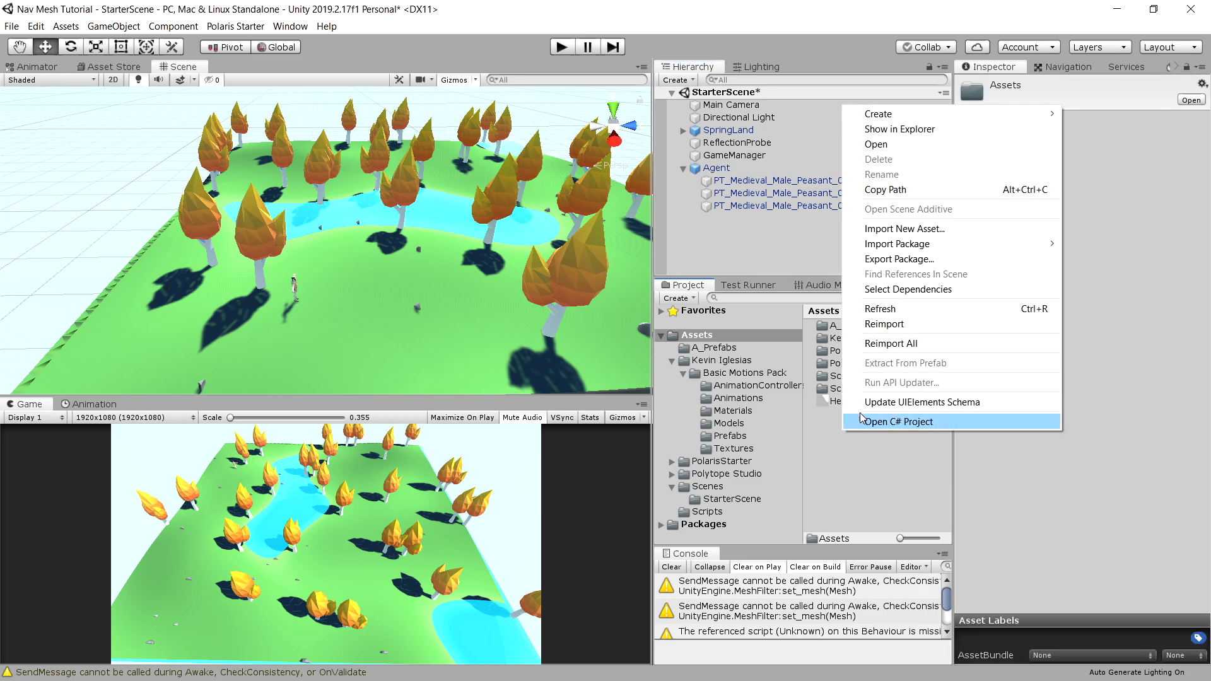
pyautogui.moveTo(921, 120)
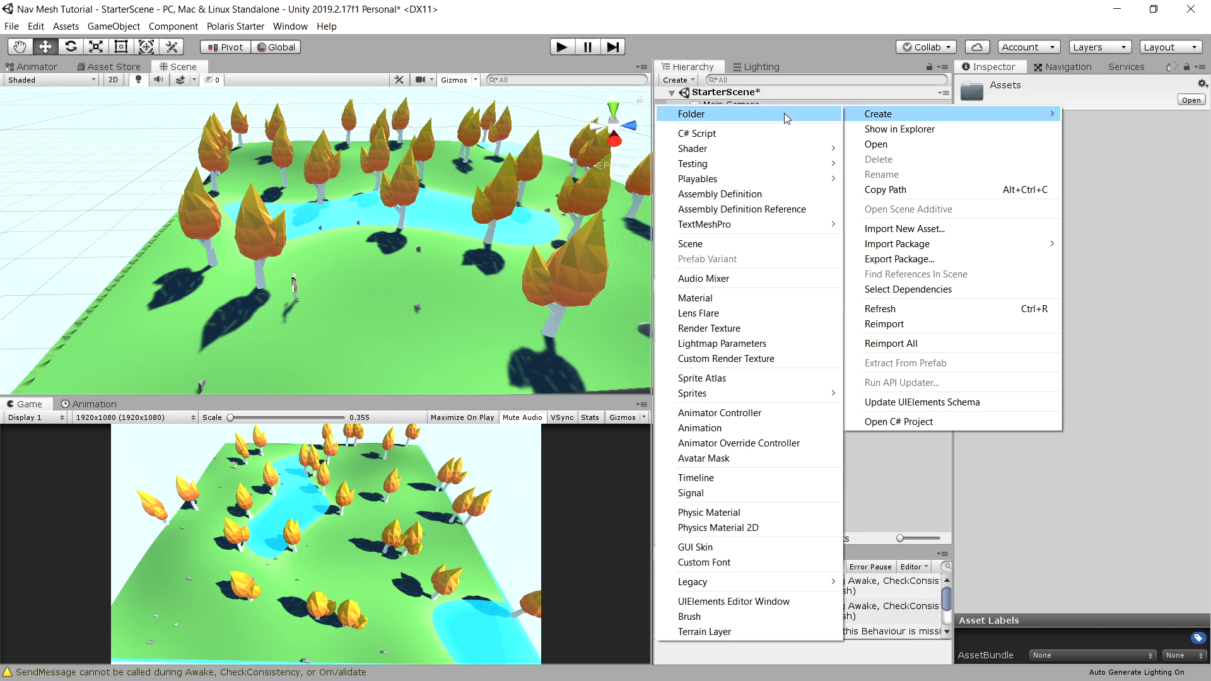
pyautogui.click(784, 113)
pyautogui.write('Animations')
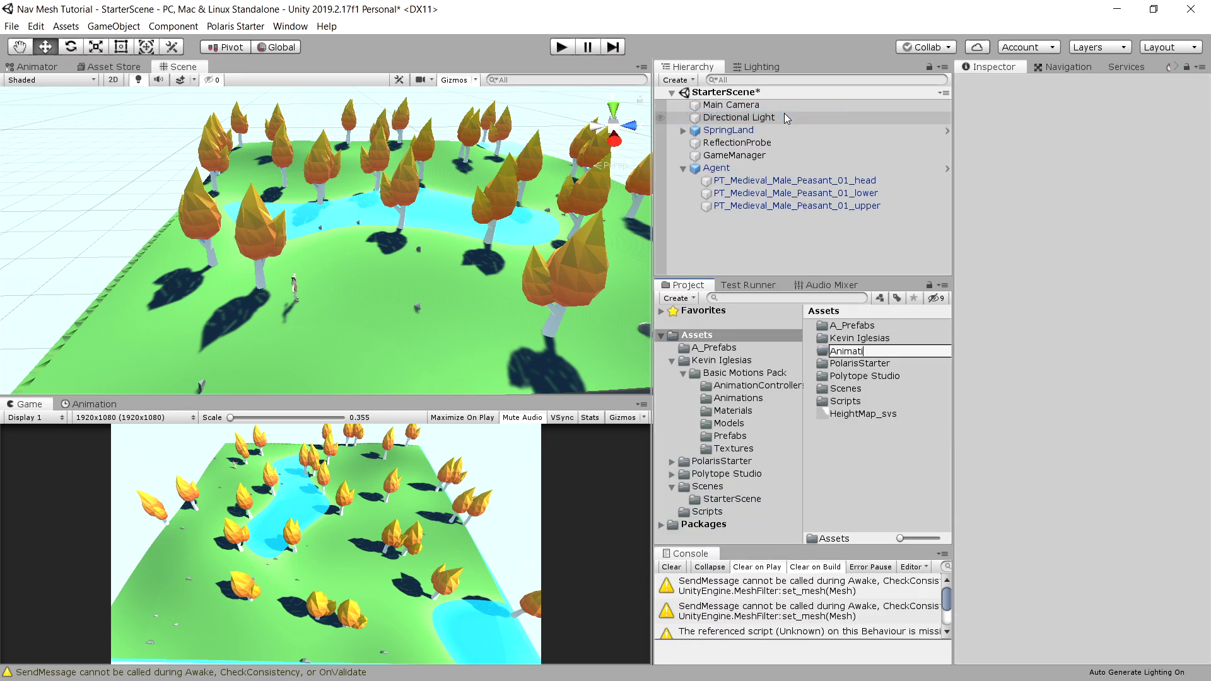
pyautogui.press('Return')
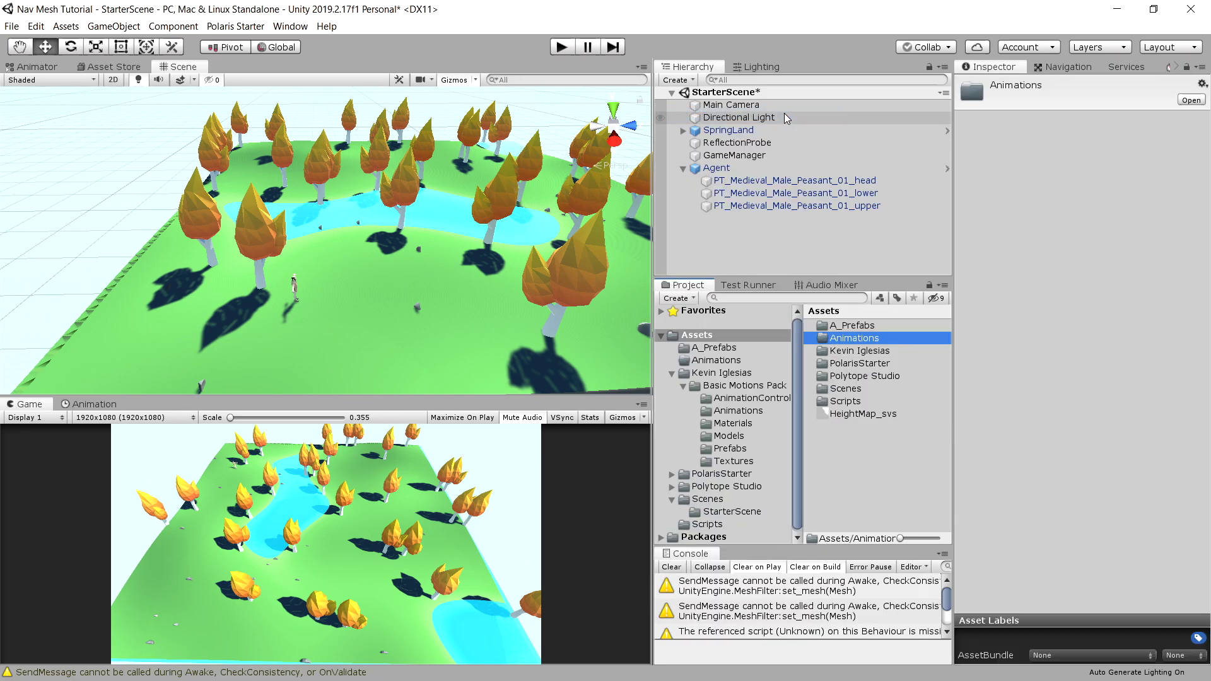
# Inside Animations, create an Animator Controller named AgentAnimatorController
pyautogui.doubleClick(934, 341)
pyautogui.rightClick(848, 359)
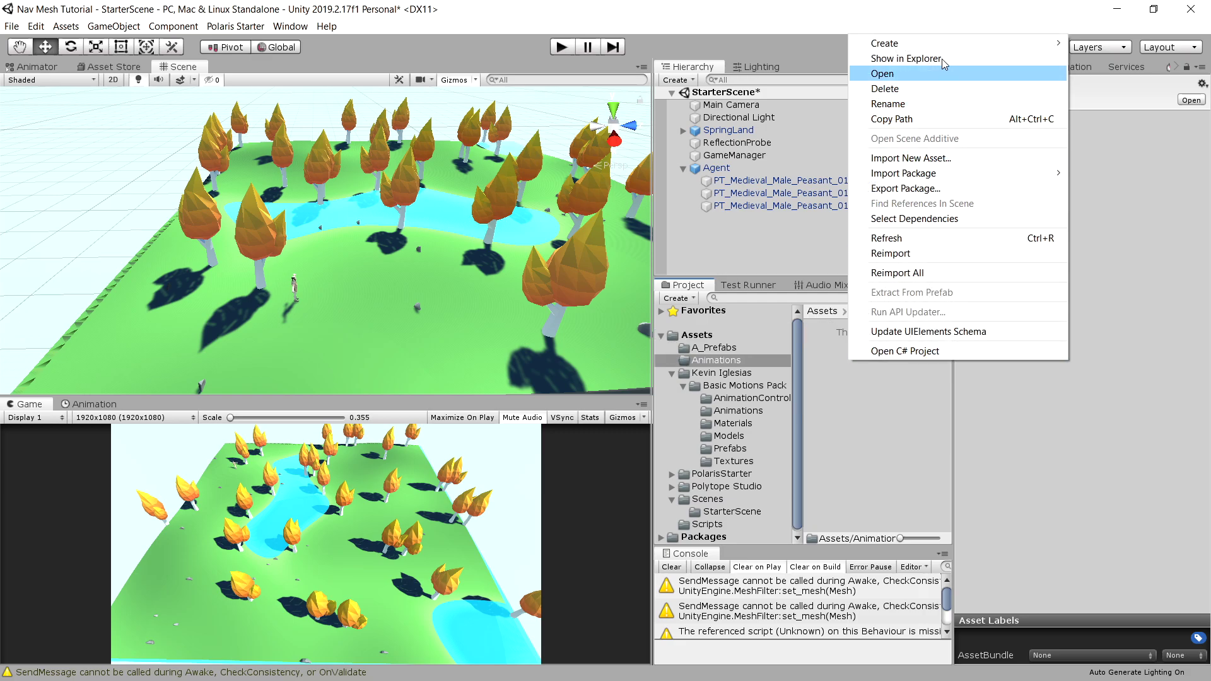
pyautogui.moveTo(940, 44)
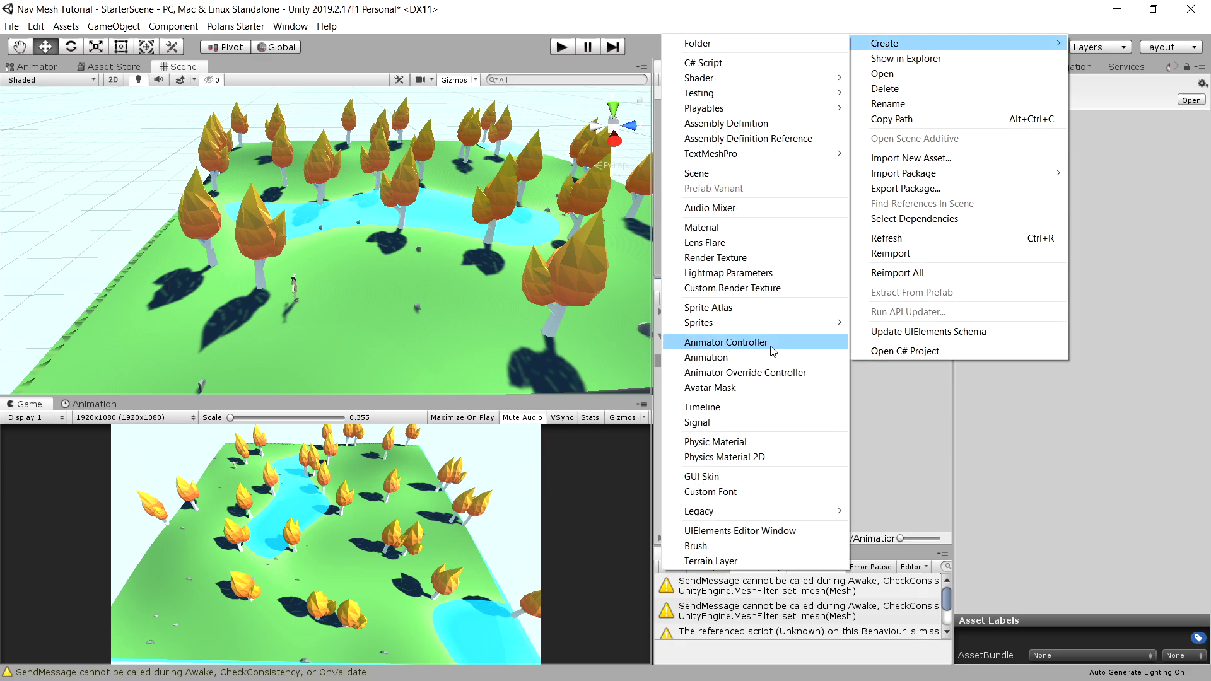
pyautogui.click(726, 343)
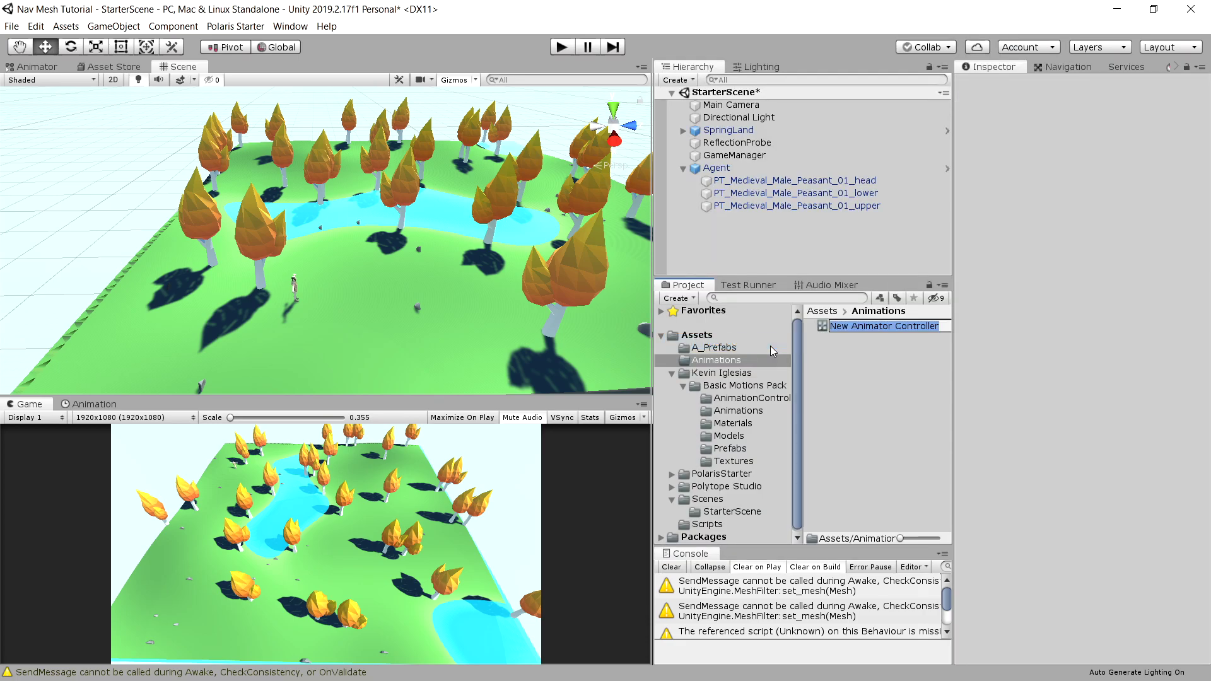
pyautogui.click(849, 327)
pyautogui.moveTo(850, 326); pyautogui.dragTo(819, 328)
pyautogui.write('Agent')
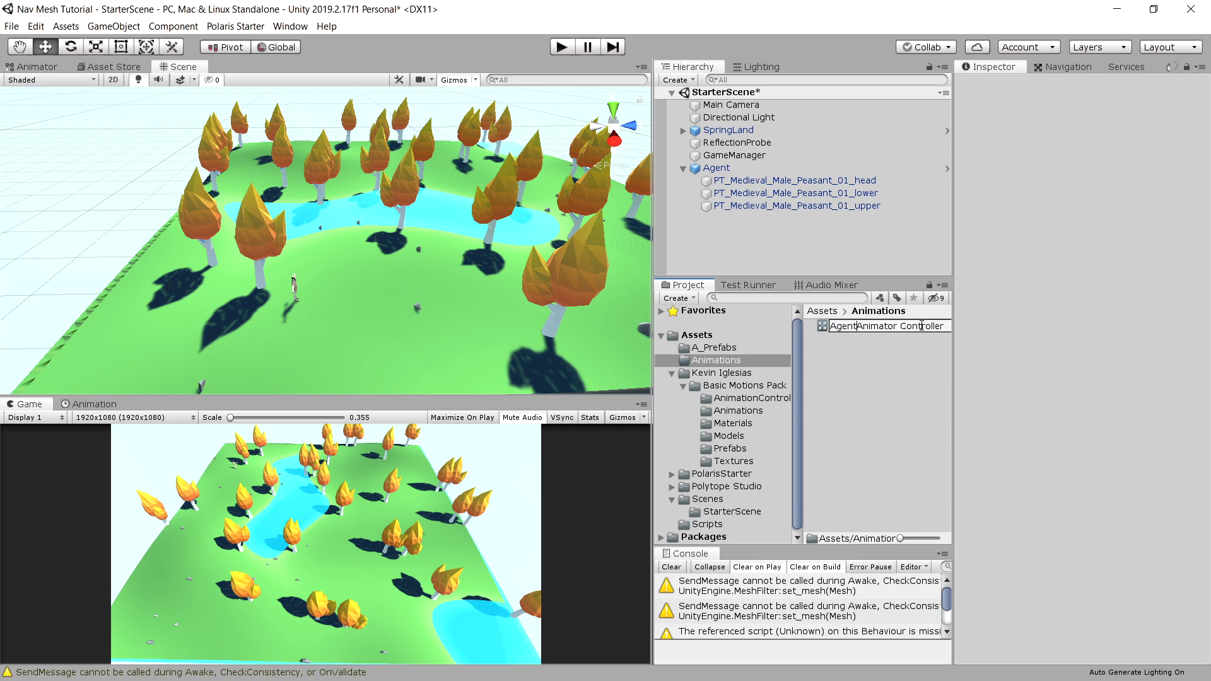
pyautogui.click(900, 326)
pyautogui.press('BackSpace')
pyautogui.press('Return')
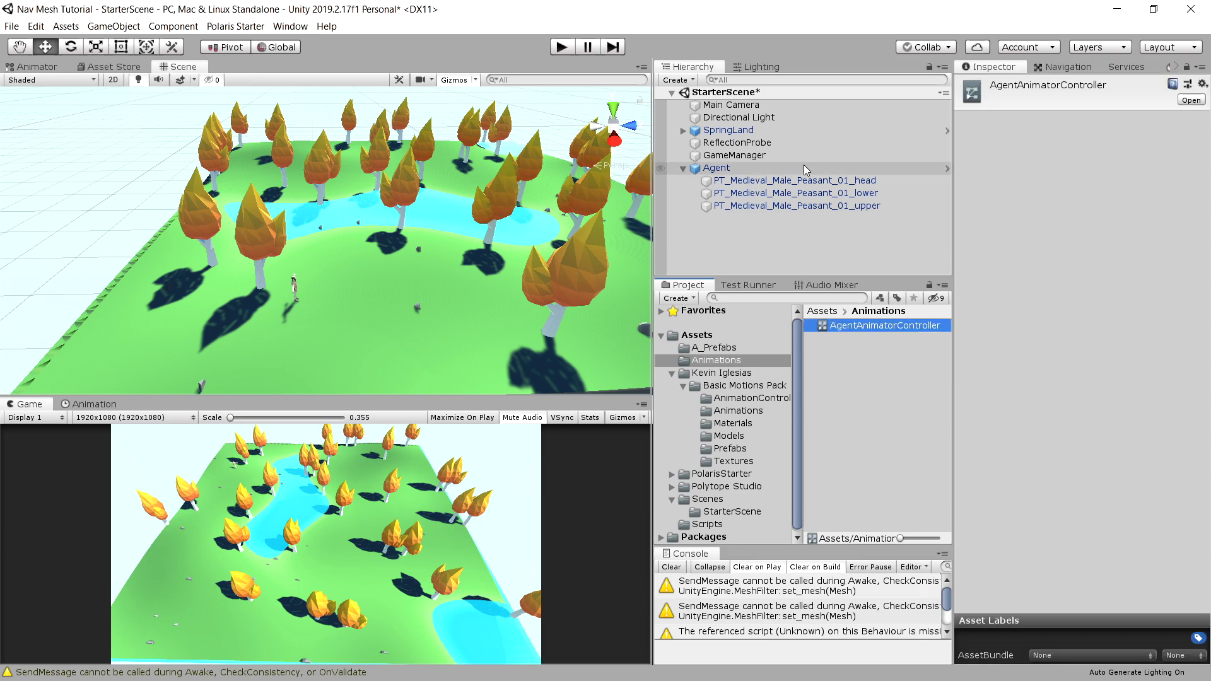
# Assign AgentAnimatorController to the Agent's Animator Controller field
pyautogui.click(801, 169)
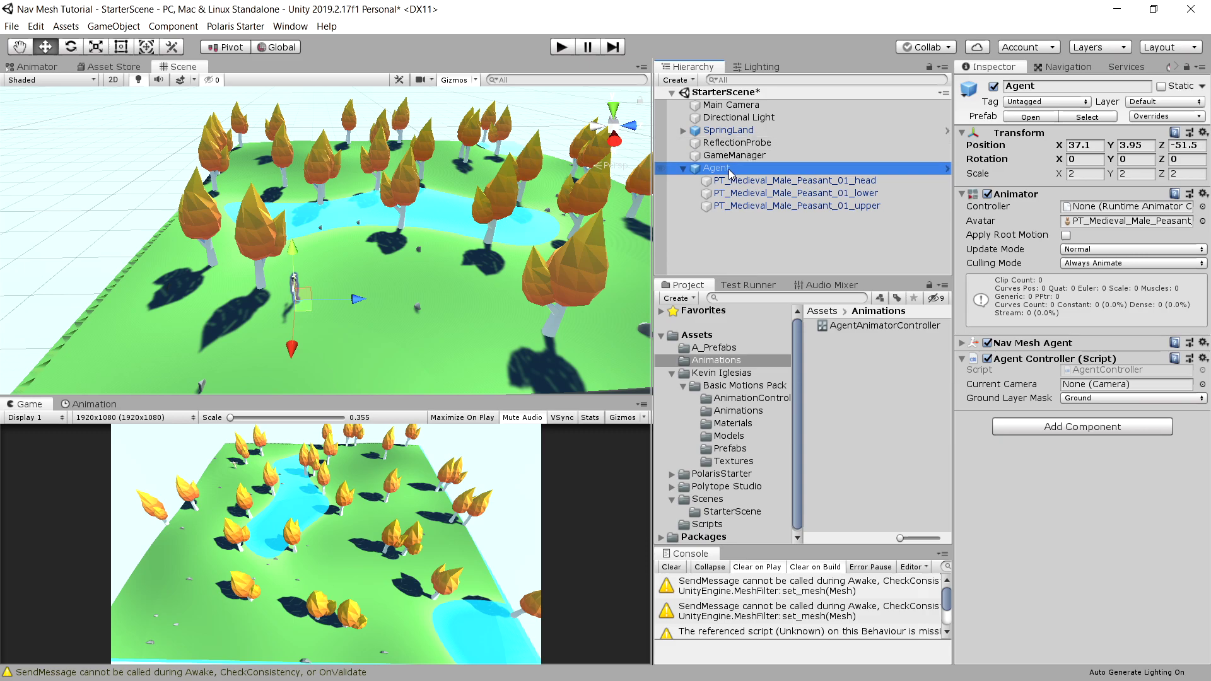
pyautogui.moveTo(820, 326); pyautogui.dragTo(1081, 214)
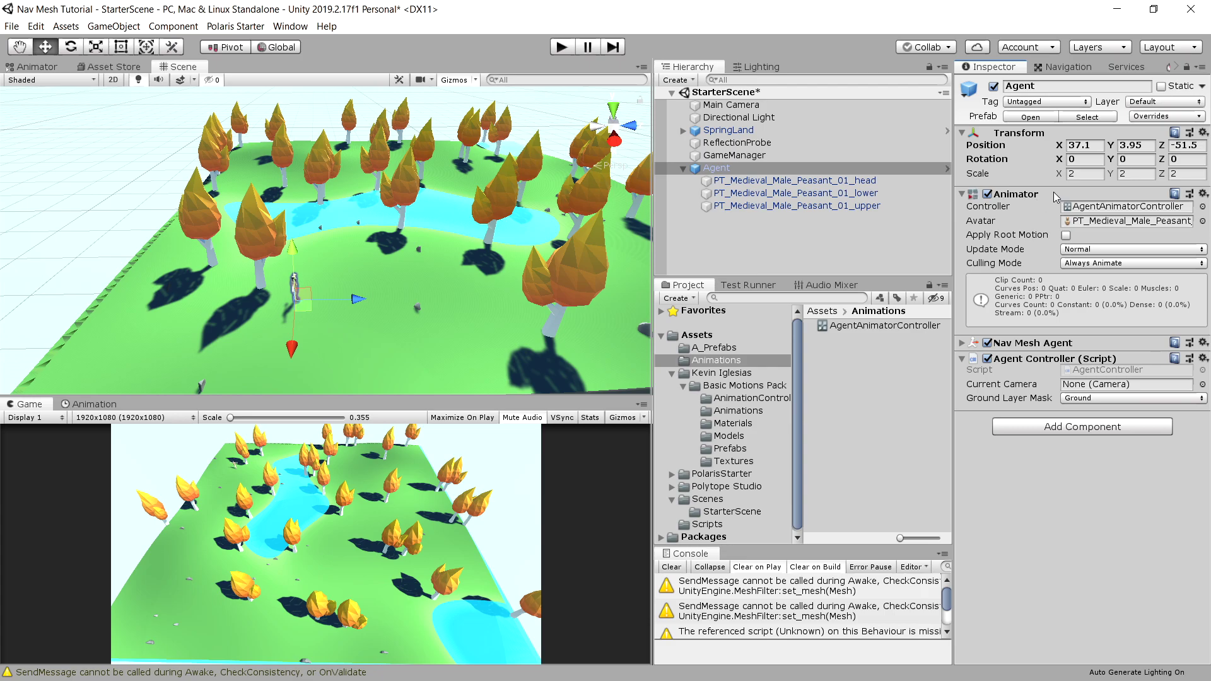
pyautogui.click(298, 28)
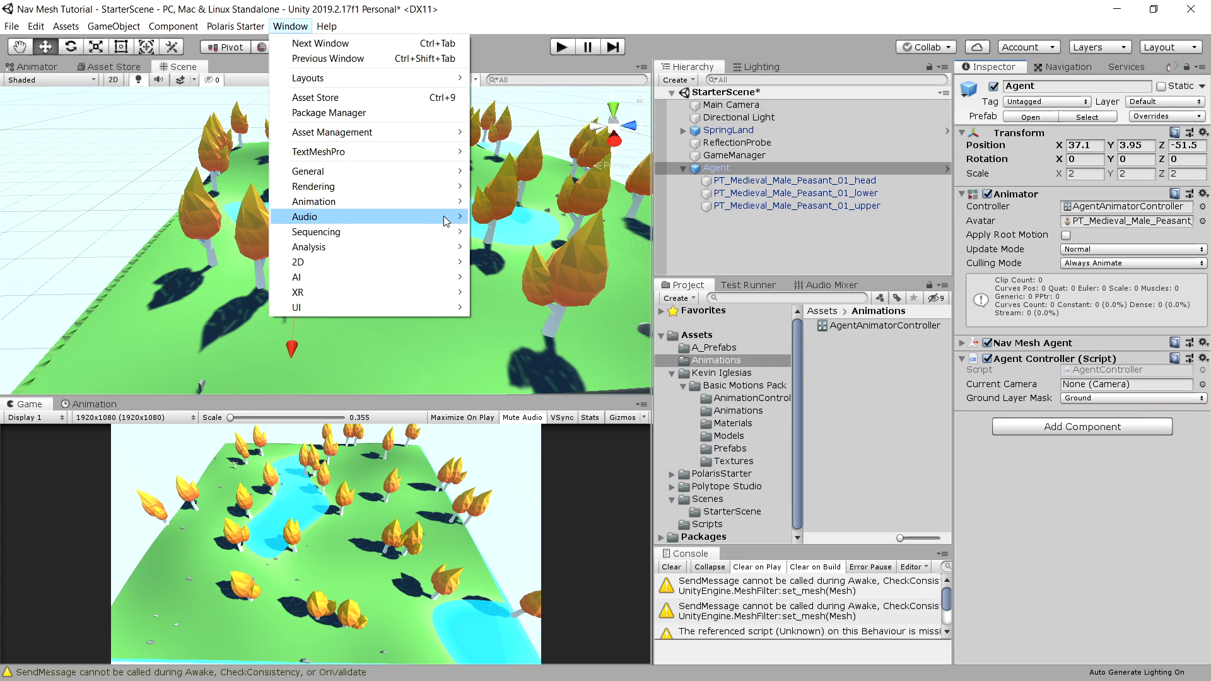
# Open the Animator editor and browse to the BasicMotions Animations folder
pyautogui.moveTo(378, 202)
pyautogui.click(508, 217)
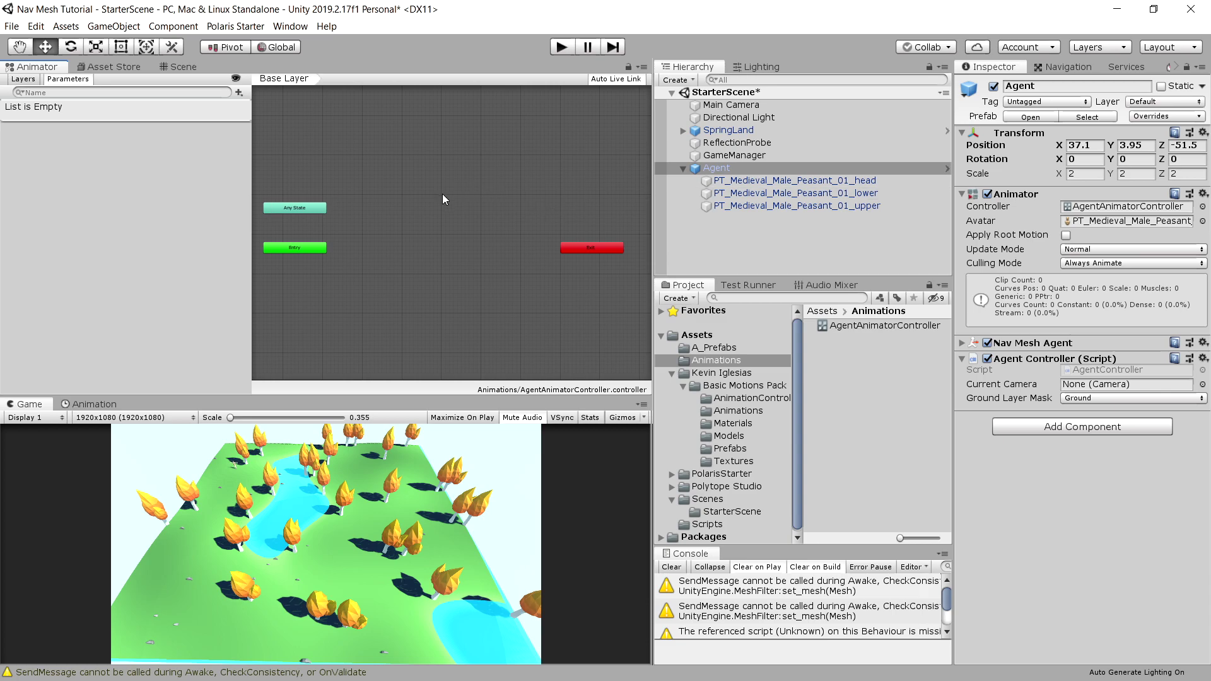
pyautogui.click(721, 373)
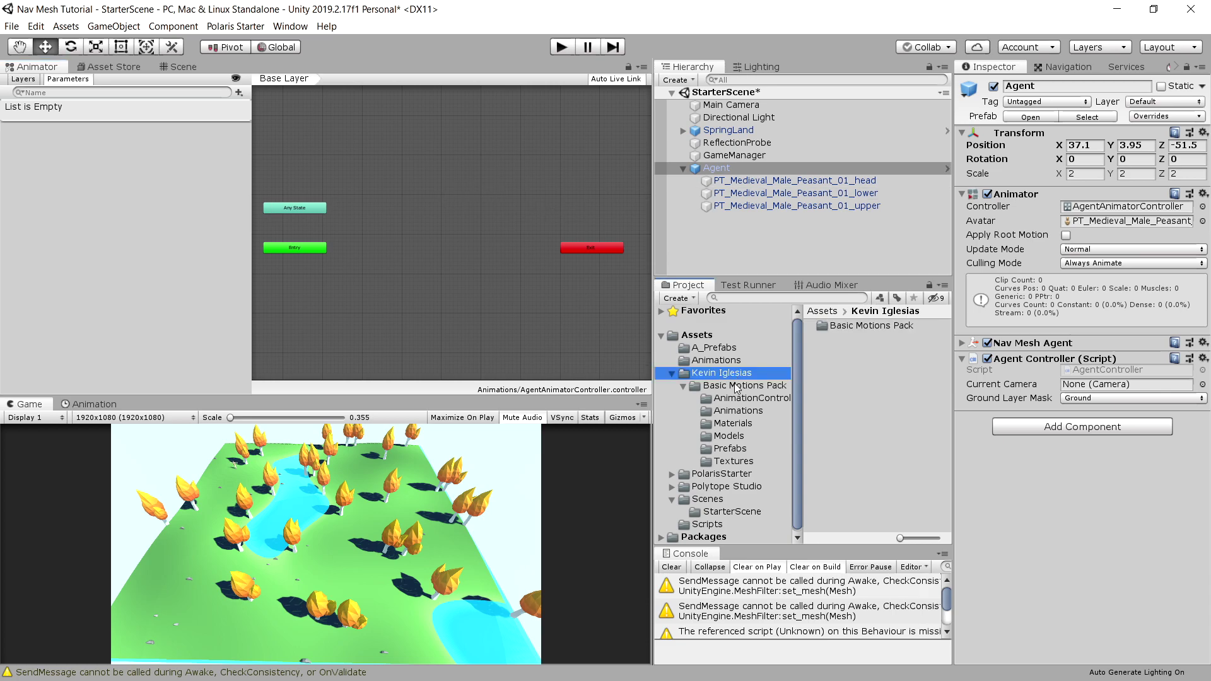
pyautogui.click(736, 386)
pyautogui.doubleClick(851, 339)
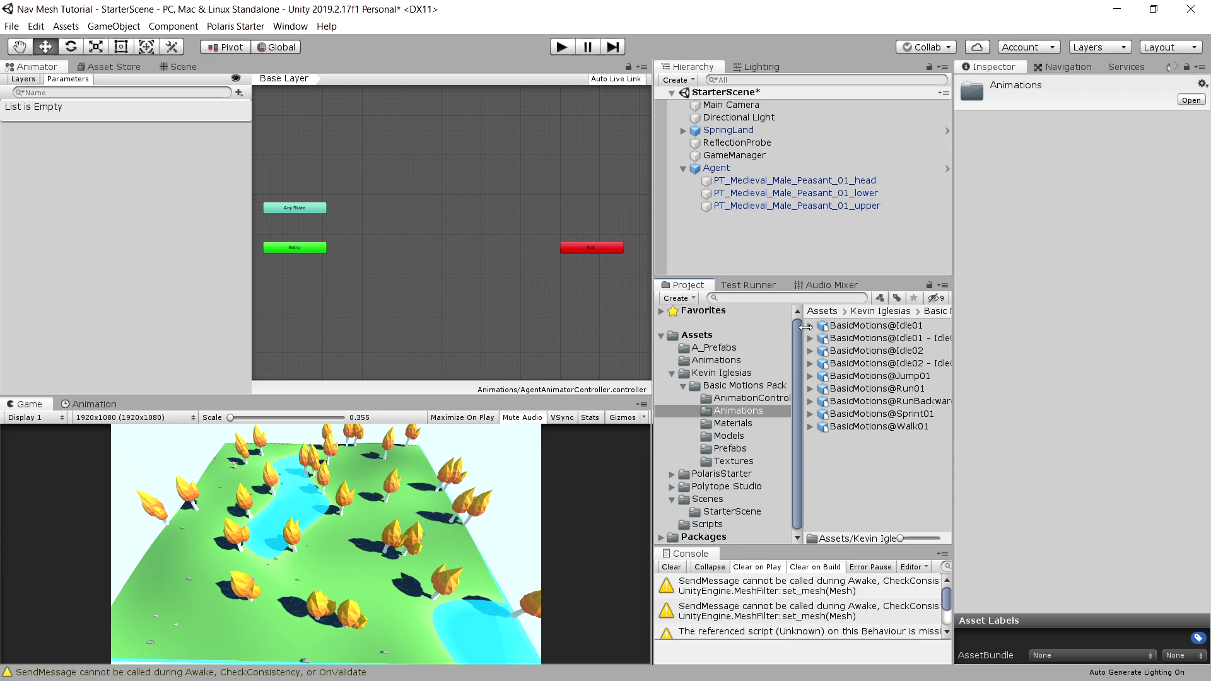
# Preview the BasicMotions@Idle01 clip and add it to the controller graph as a state
pyautogui.click(826, 328)
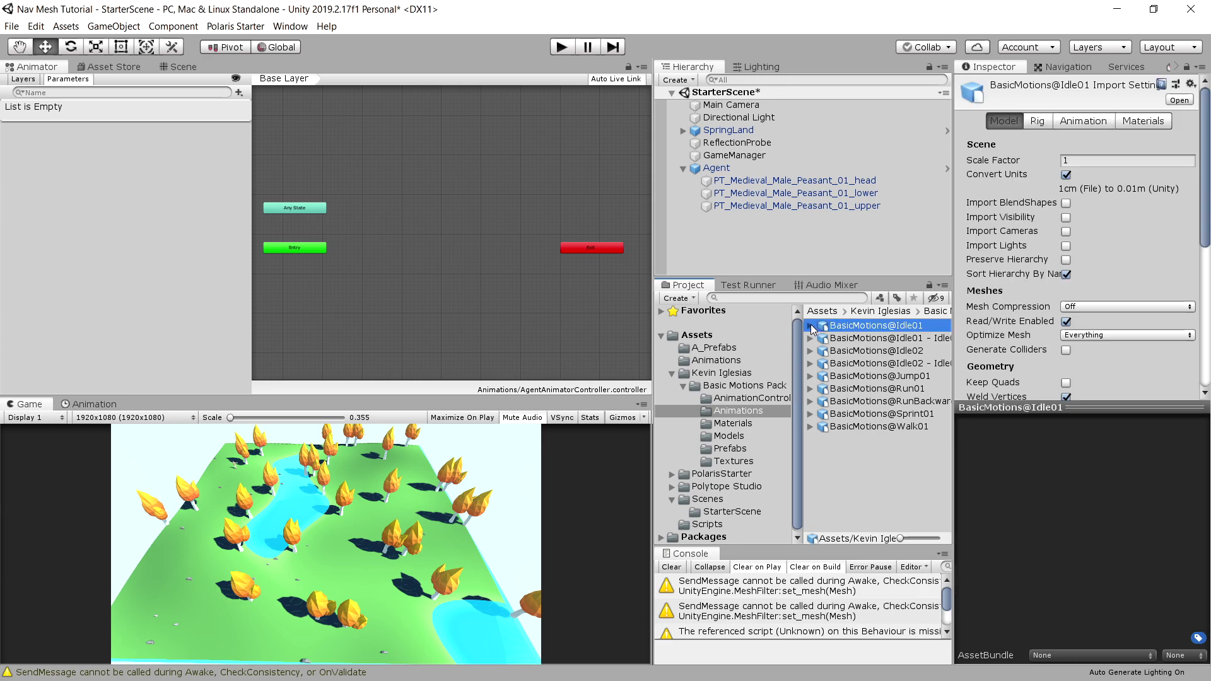
pyautogui.click(811, 326)
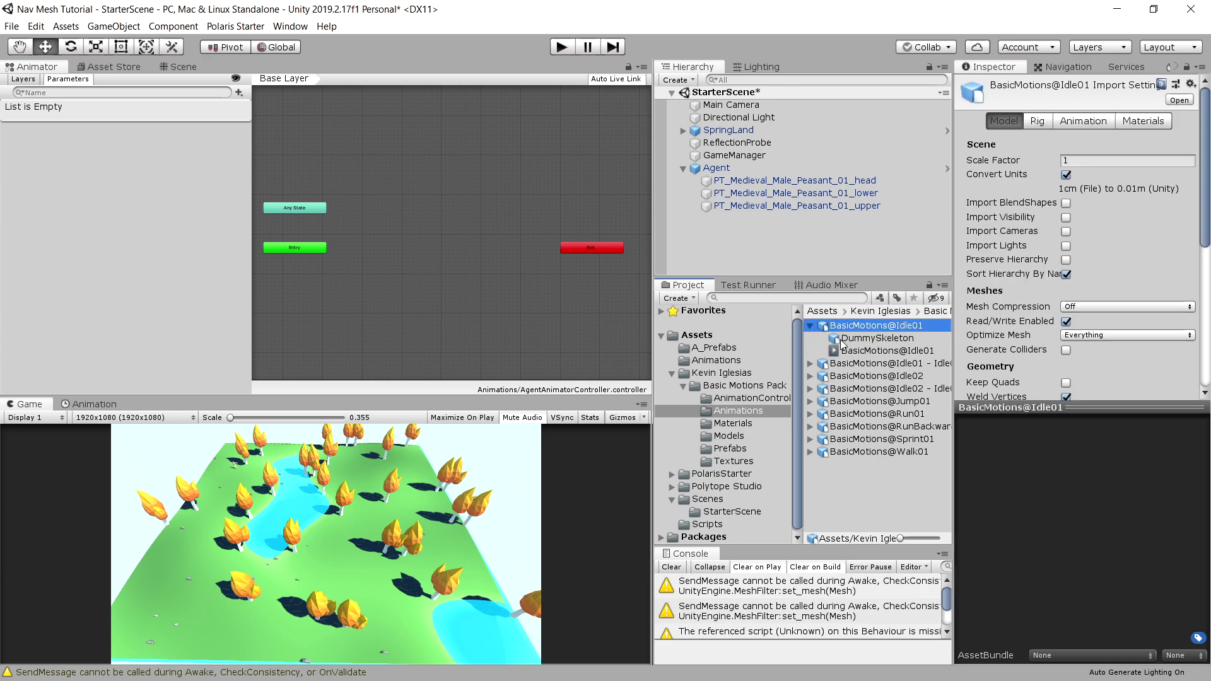
pyautogui.click(848, 340)
pyautogui.click(858, 352)
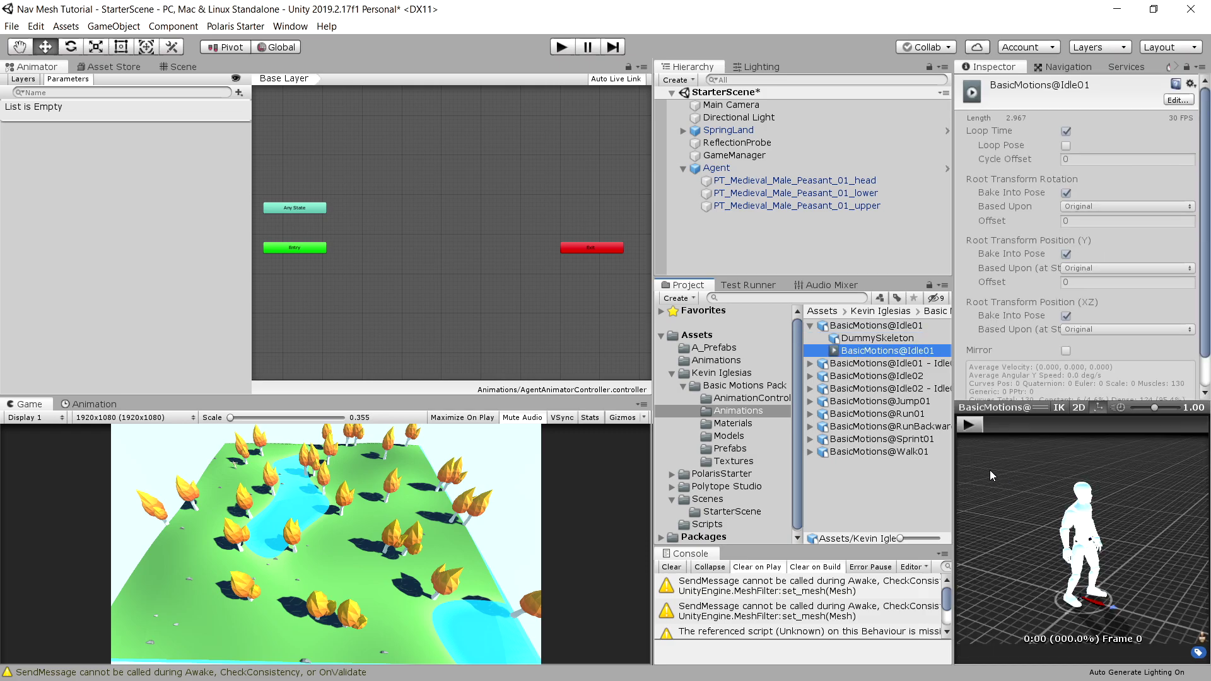
pyautogui.click(971, 426)
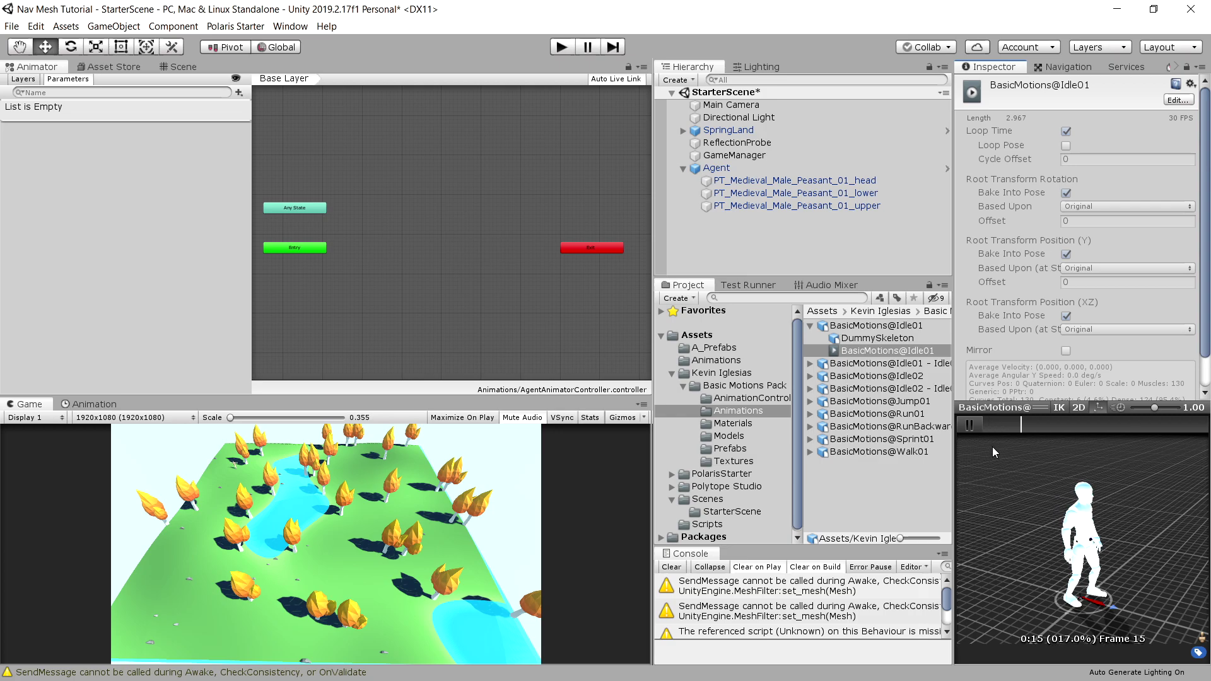
pyautogui.click(976, 428)
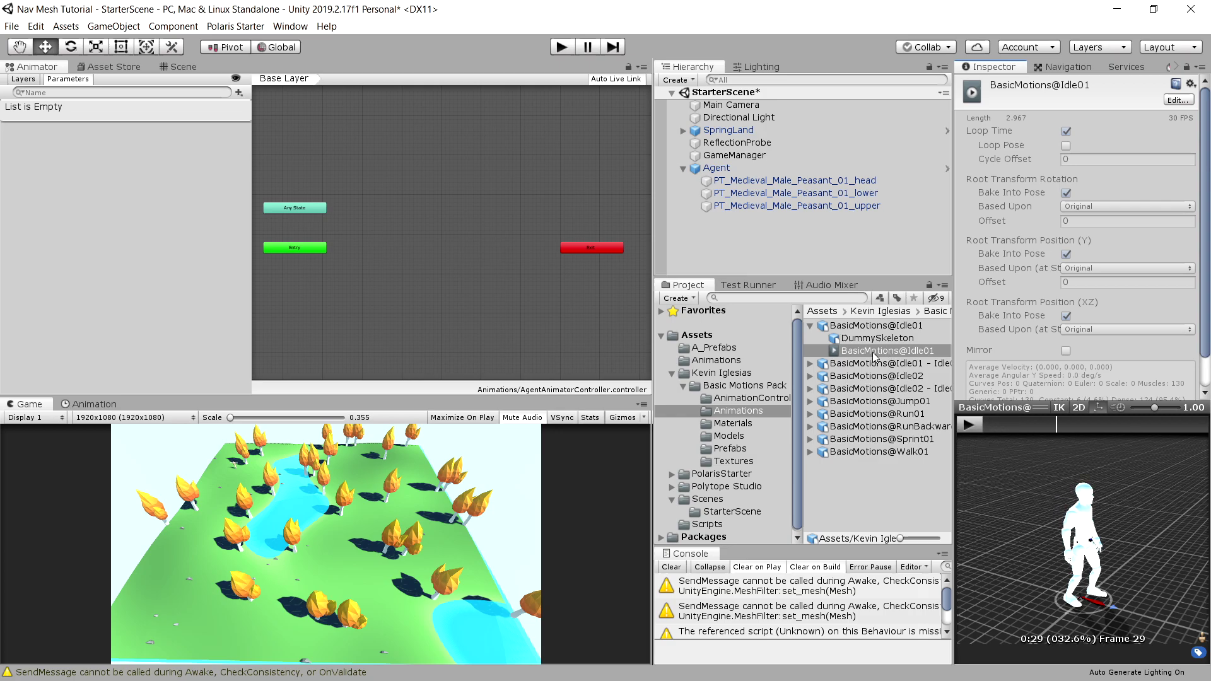
pyautogui.moveTo(874, 355); pyautogui.dragTo(464, 247)
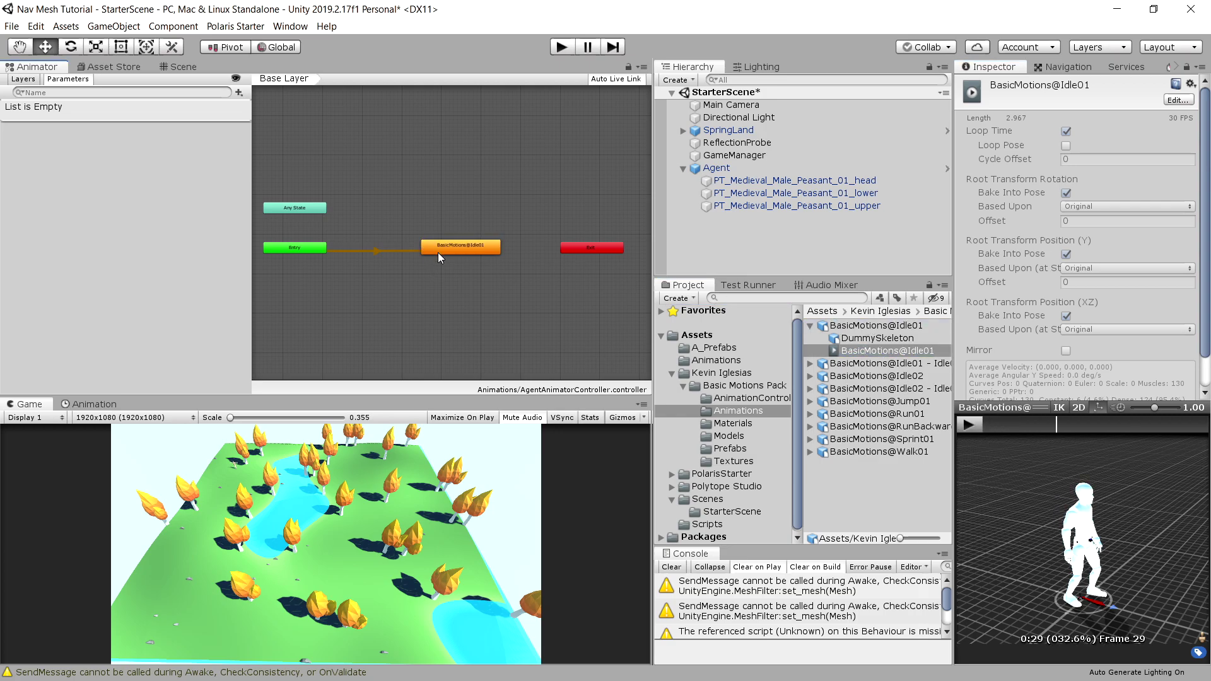
pyautogui.click(441, 249)
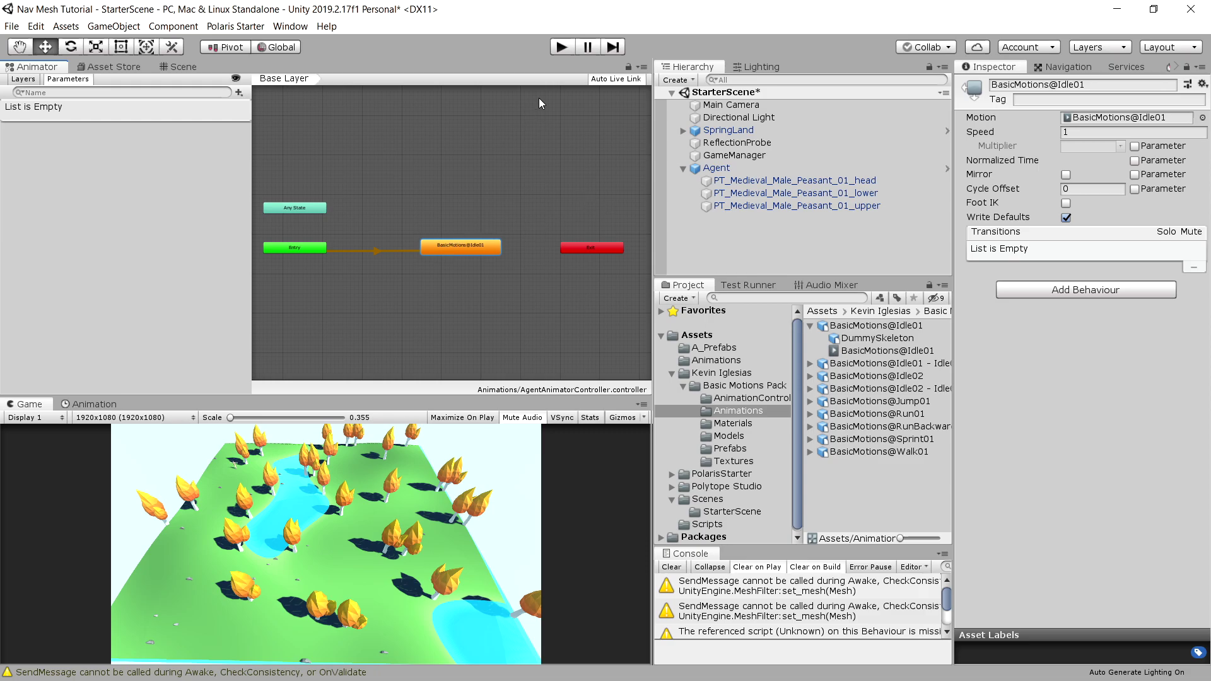
# Select the Agent and frame it in the Scene view
pyautogui.click(167, 67)
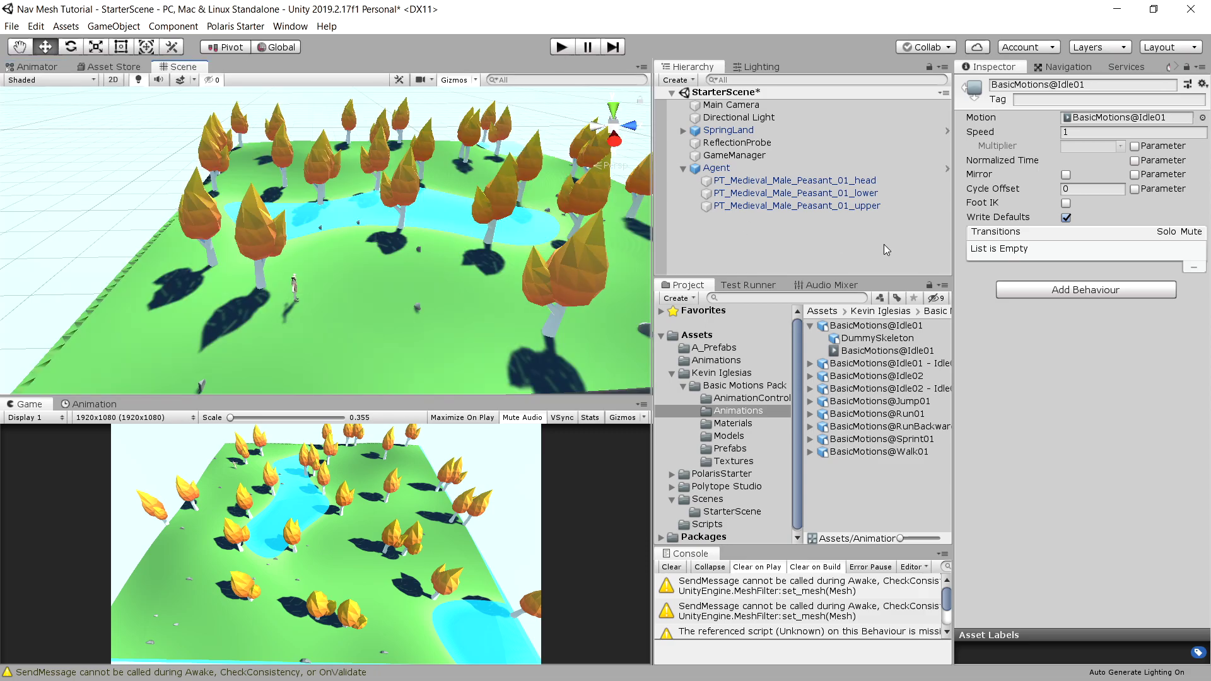
pyautogui.click(726, 168)
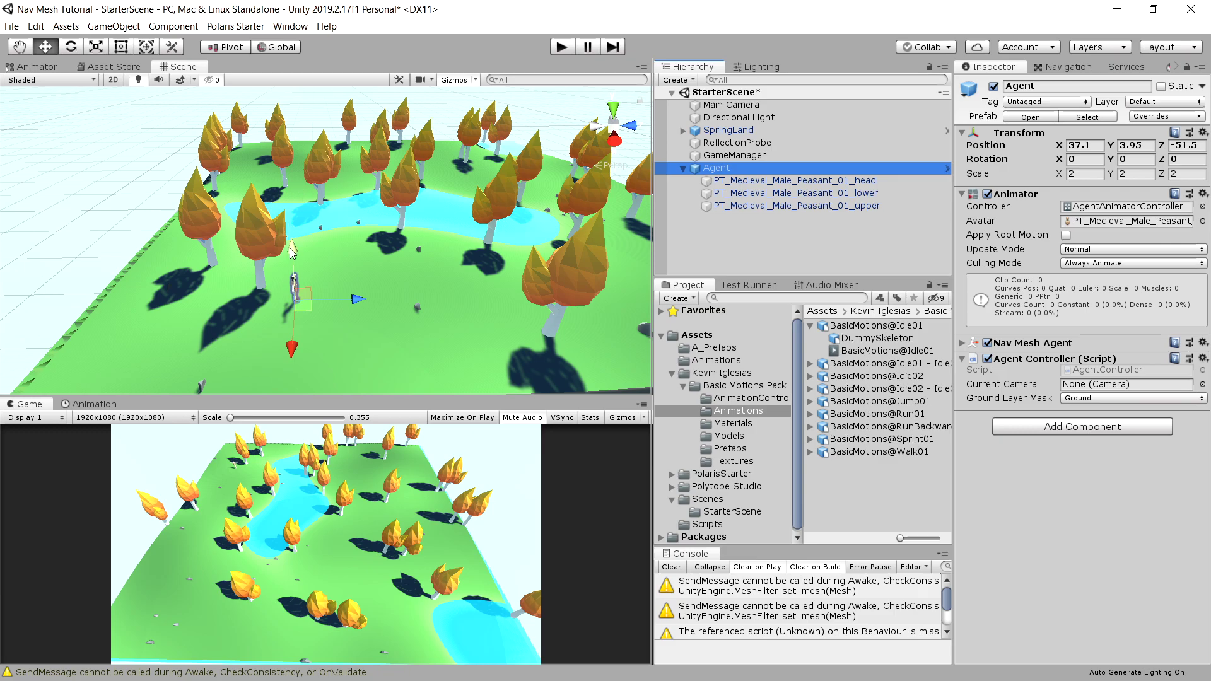
pyautogui.press('f')
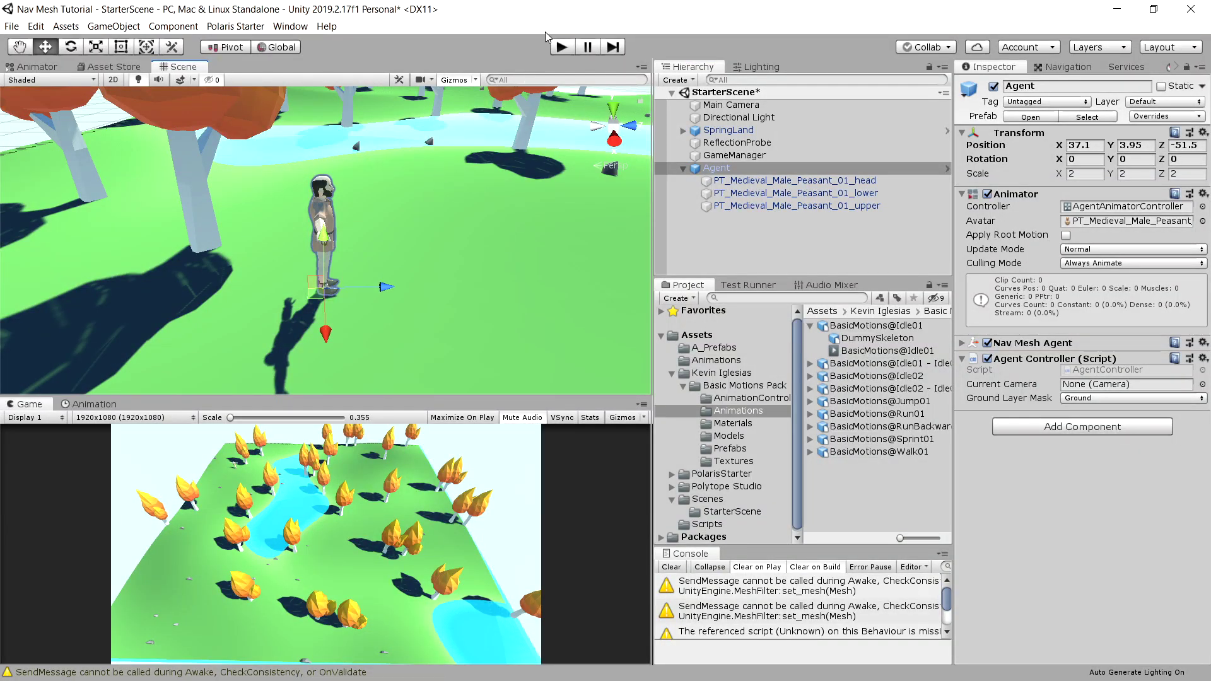
# Play-test by sending the agent walking to a ground point, then stop play mode
pyautogui.click(563, 49)
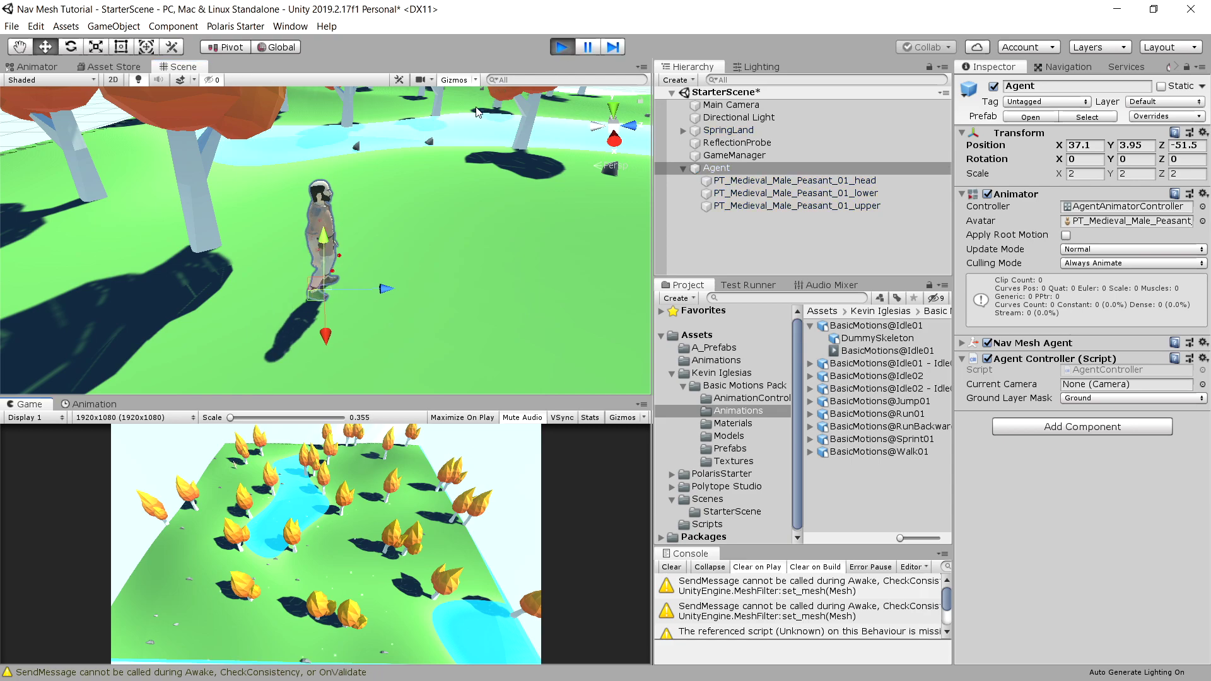
pyautogui.scroll(3, 362, 236)
pyautogui.keyDown('alt'); pyautogui.moveTo(251, 227); pyautogui.dragTo(296, 269); pyautogui.keyUp('alt')
pyautogui.click(358, 559)
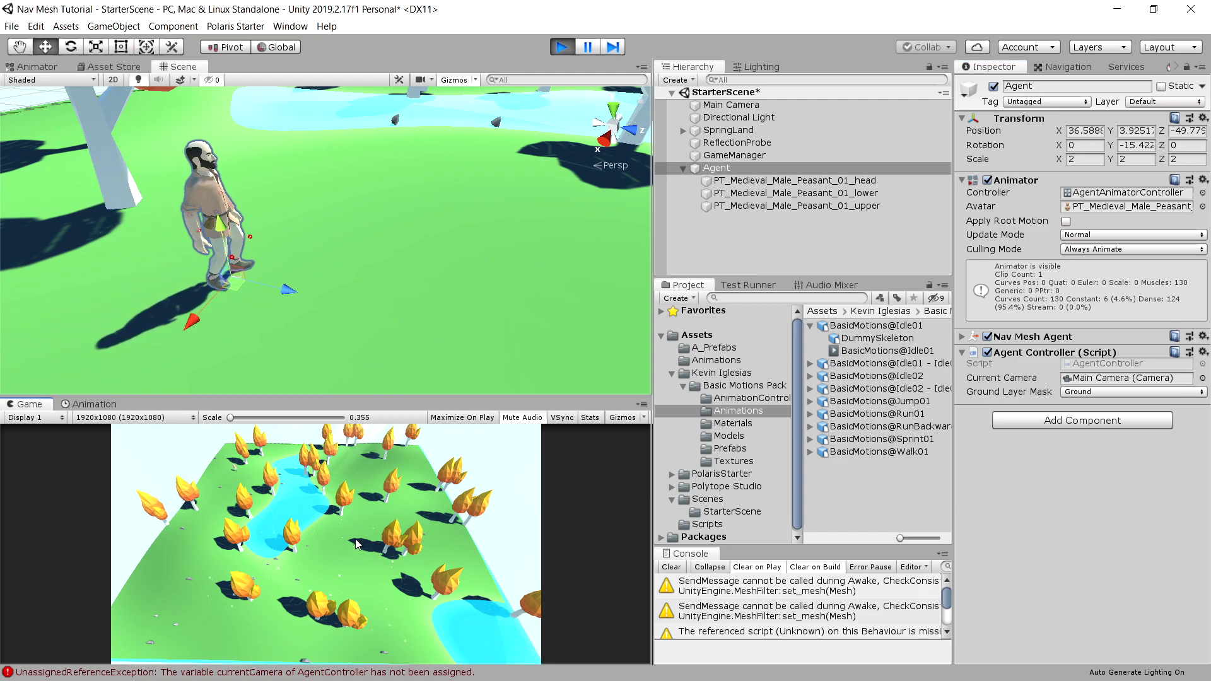
pyautogui.click(681, 570)
pyautogui.press('f')
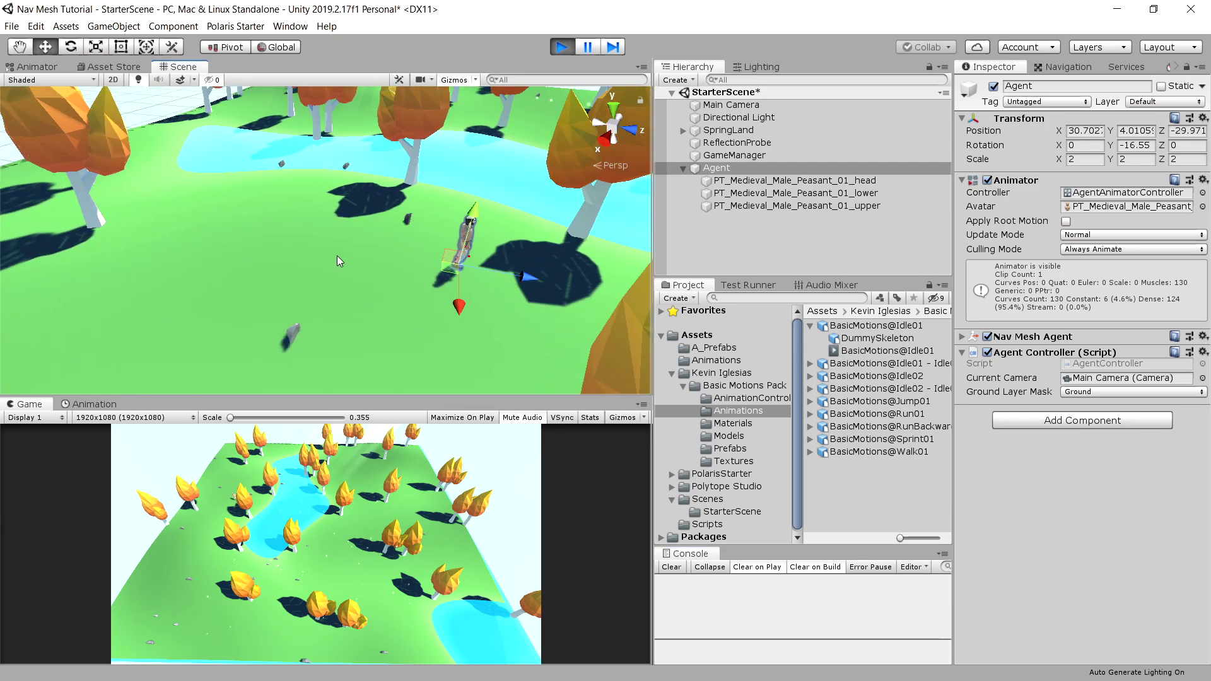
pyautogui.click(561, 48)
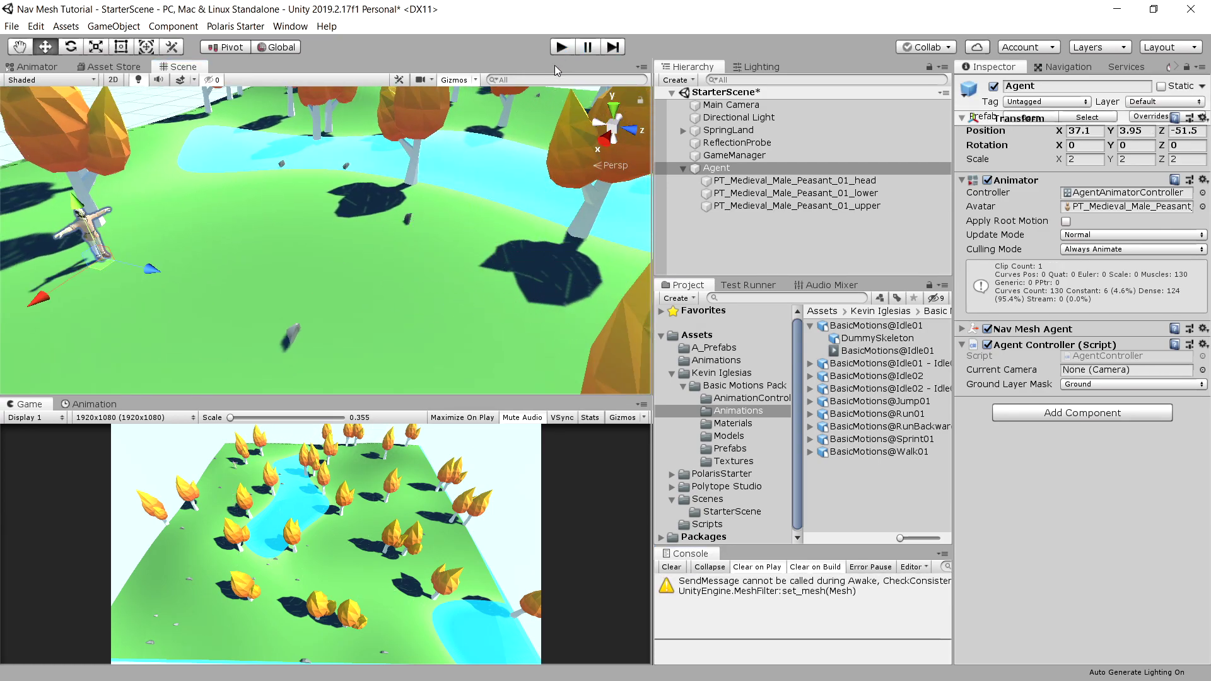
# Delete the BasicMotions@Idle01 state and create a new Blend Tree state in its place
pyautogui.click(36, 66)
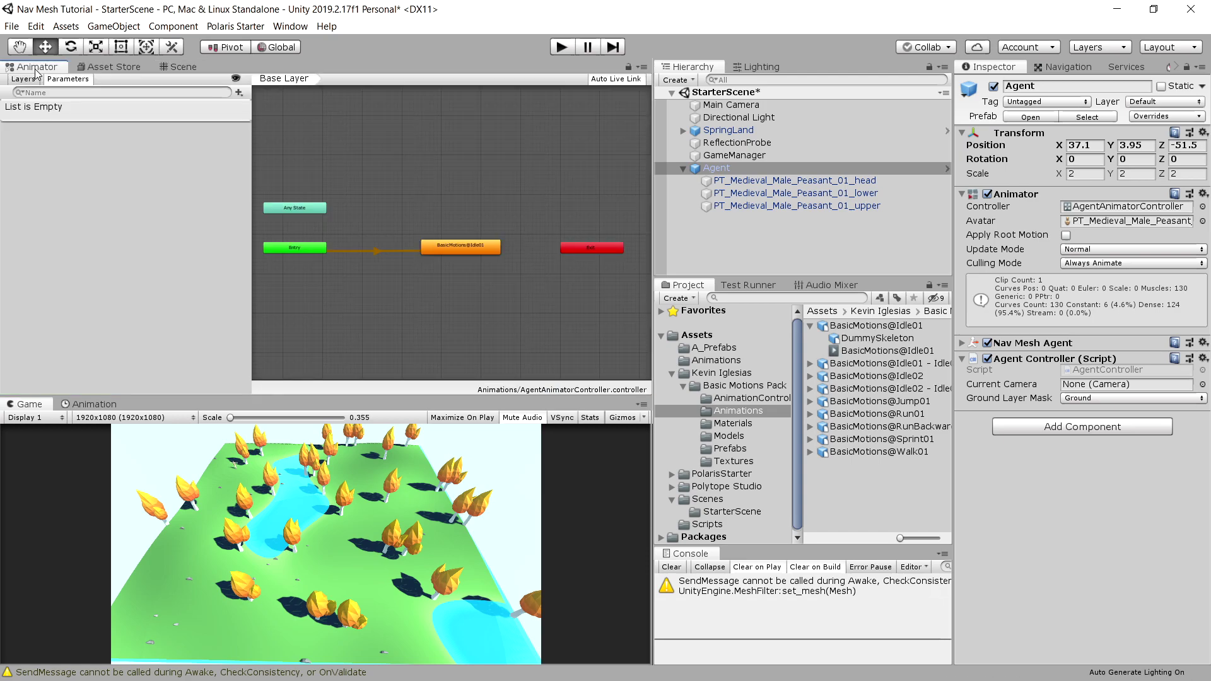
pyautogui.click(463, 249)
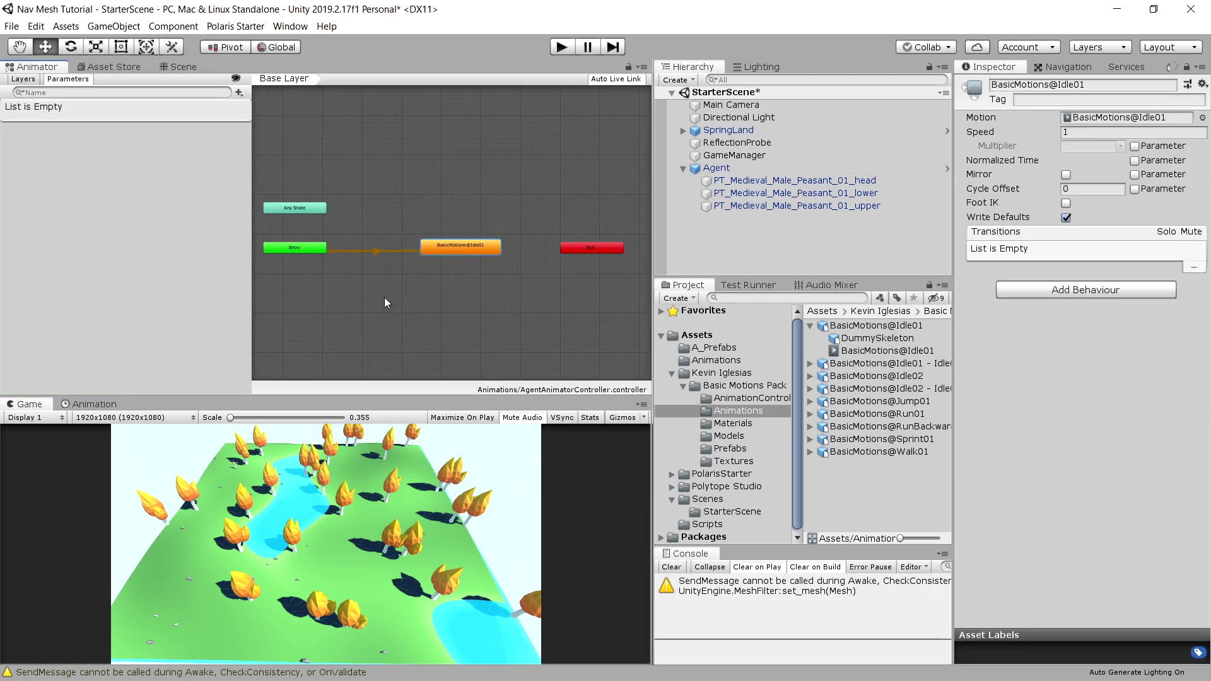
pyautogui.press('Delete')
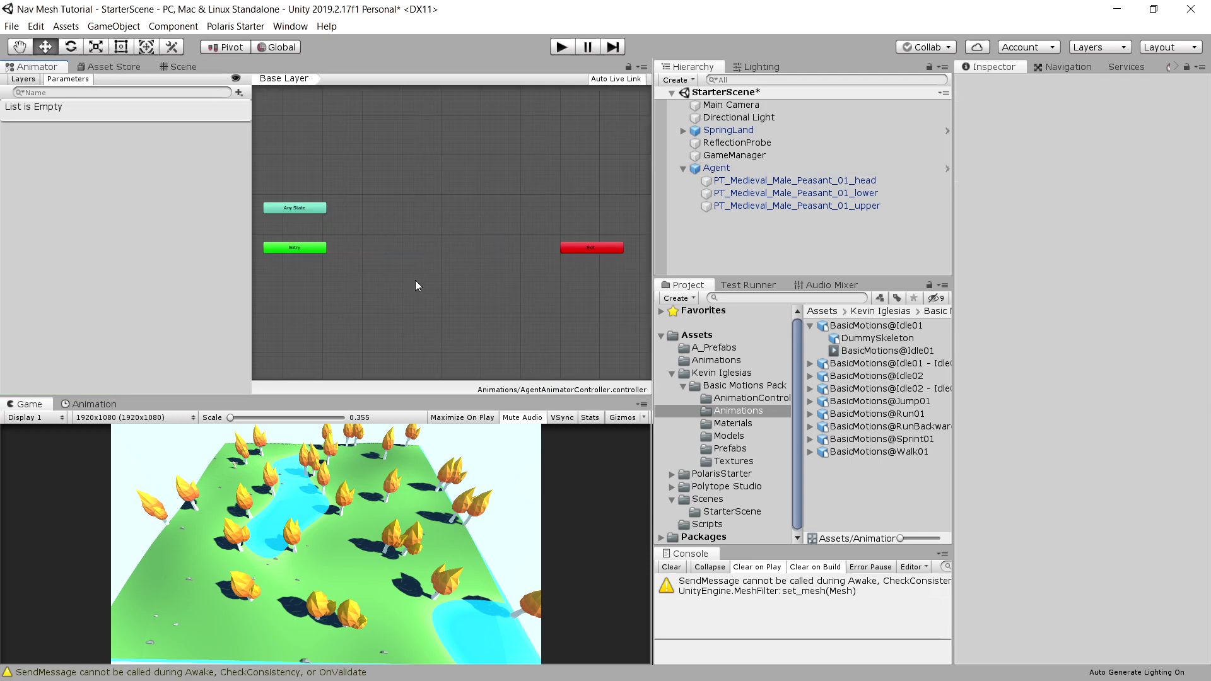
pyautogui.rightClick(408, 241)
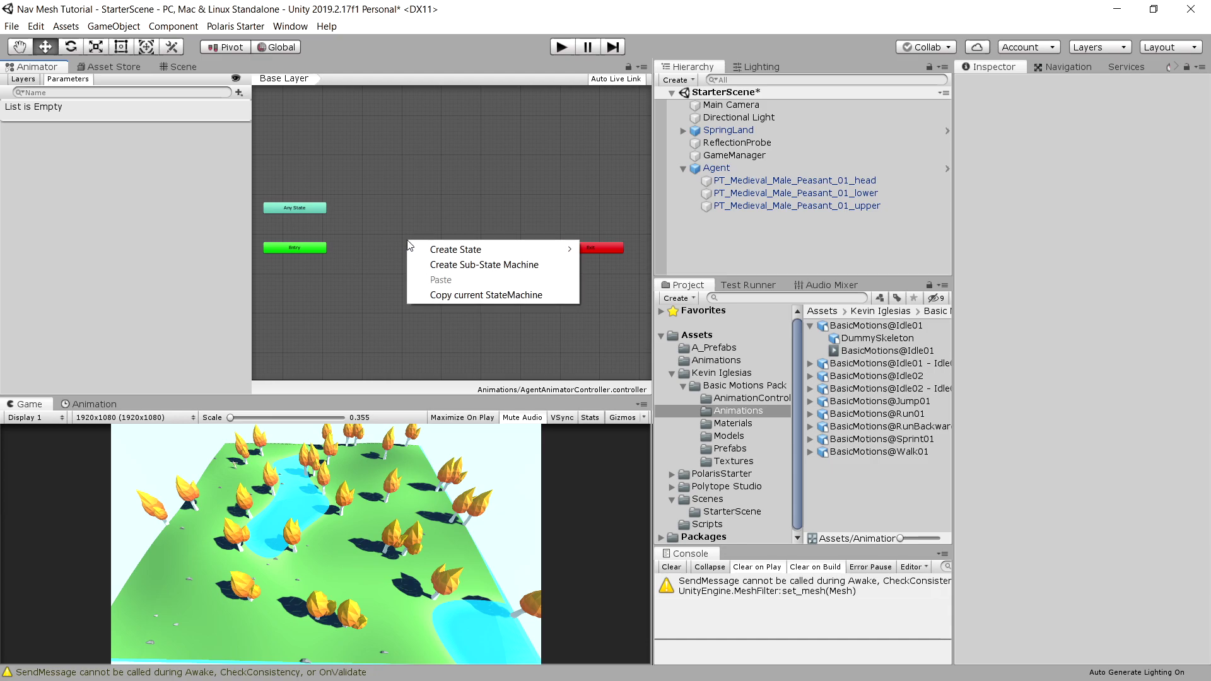
pyautogui.moveTo(441, 250)
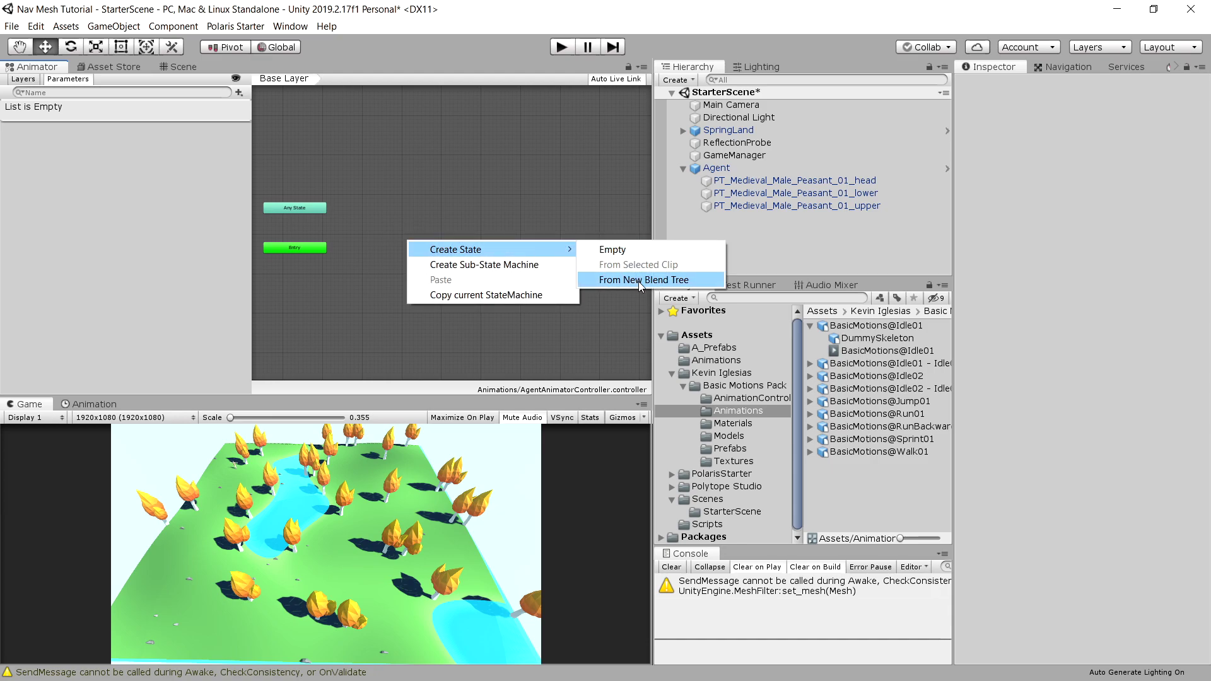
pyautogui.click(638, 281)
pyautogui.click(450, 245)
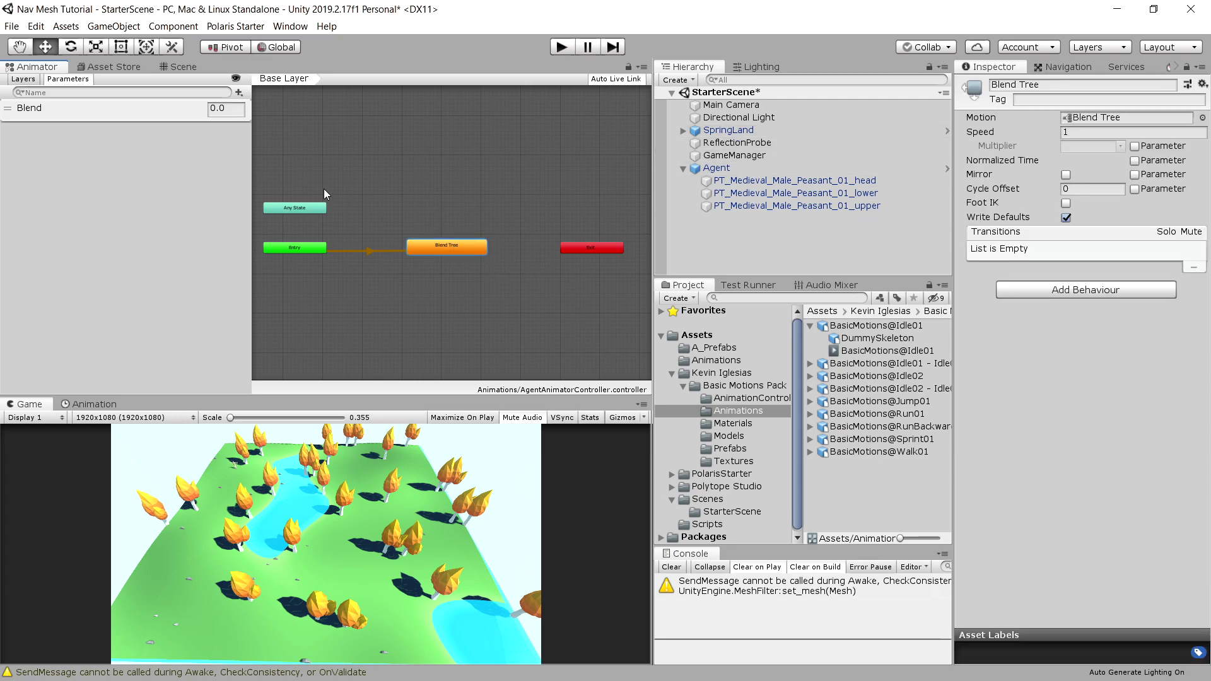
# Open the Blend Tree and add three motion fields
pyautogui.doubleClick(446, 247)
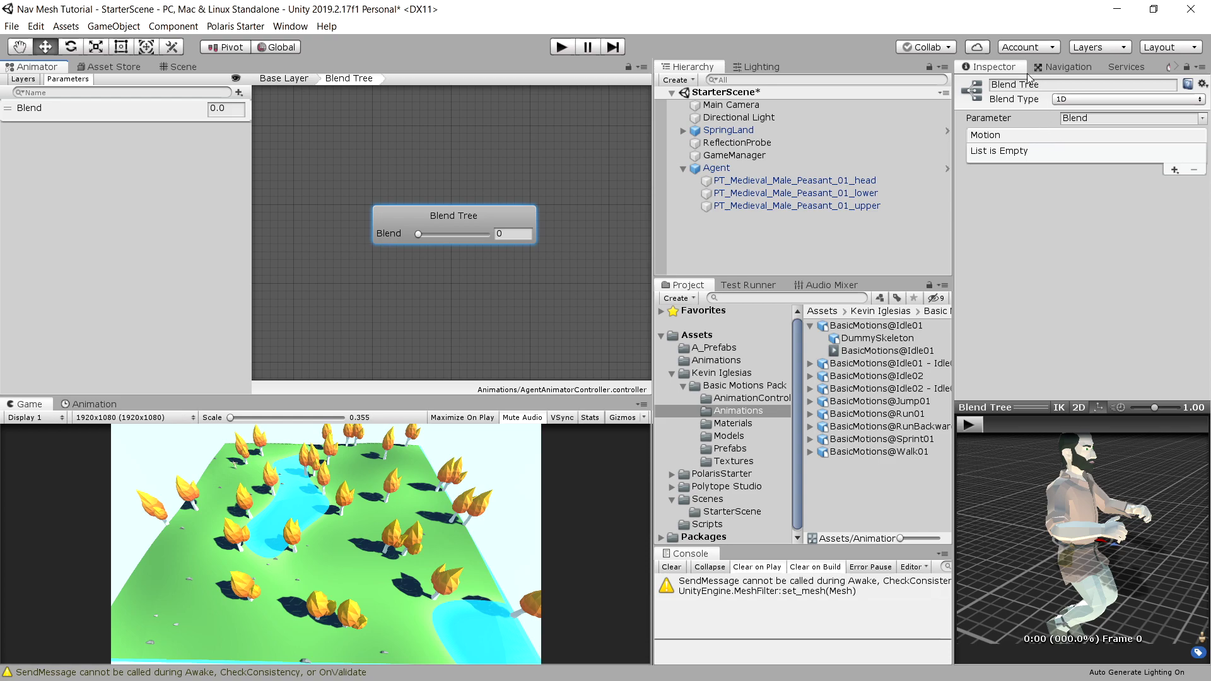
pyautogui.click(1174, 170)
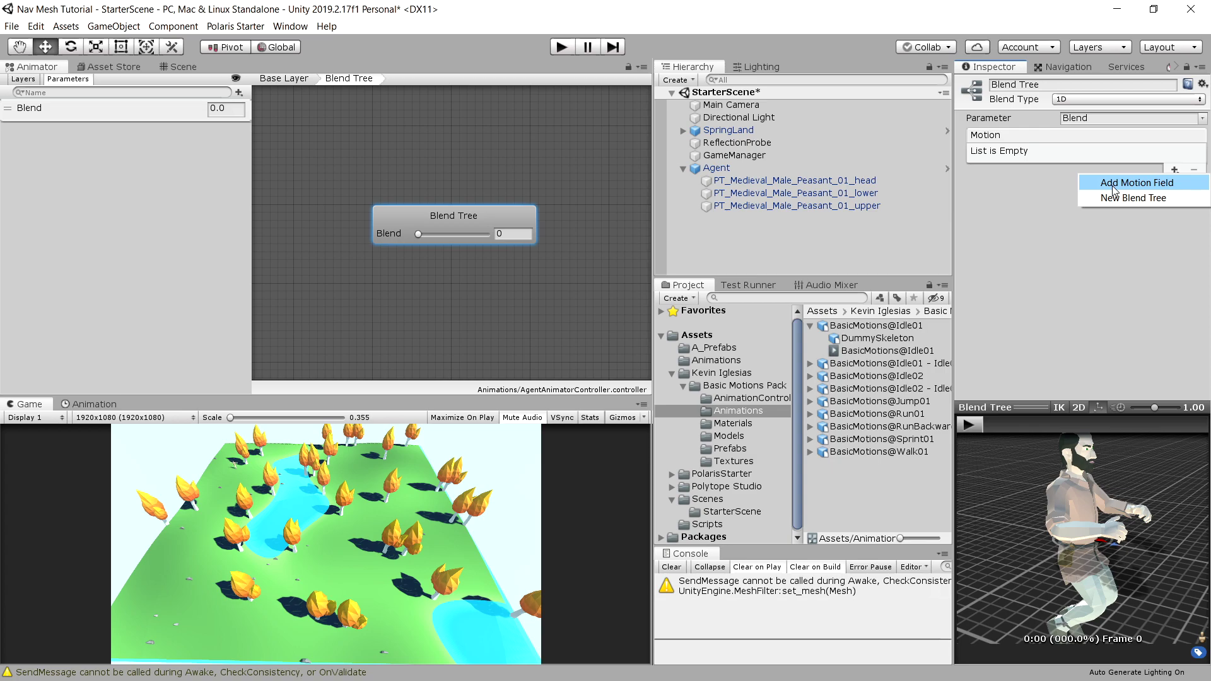
pyautogui.click(1114, 188)
pyautogui.click(1173, 170)
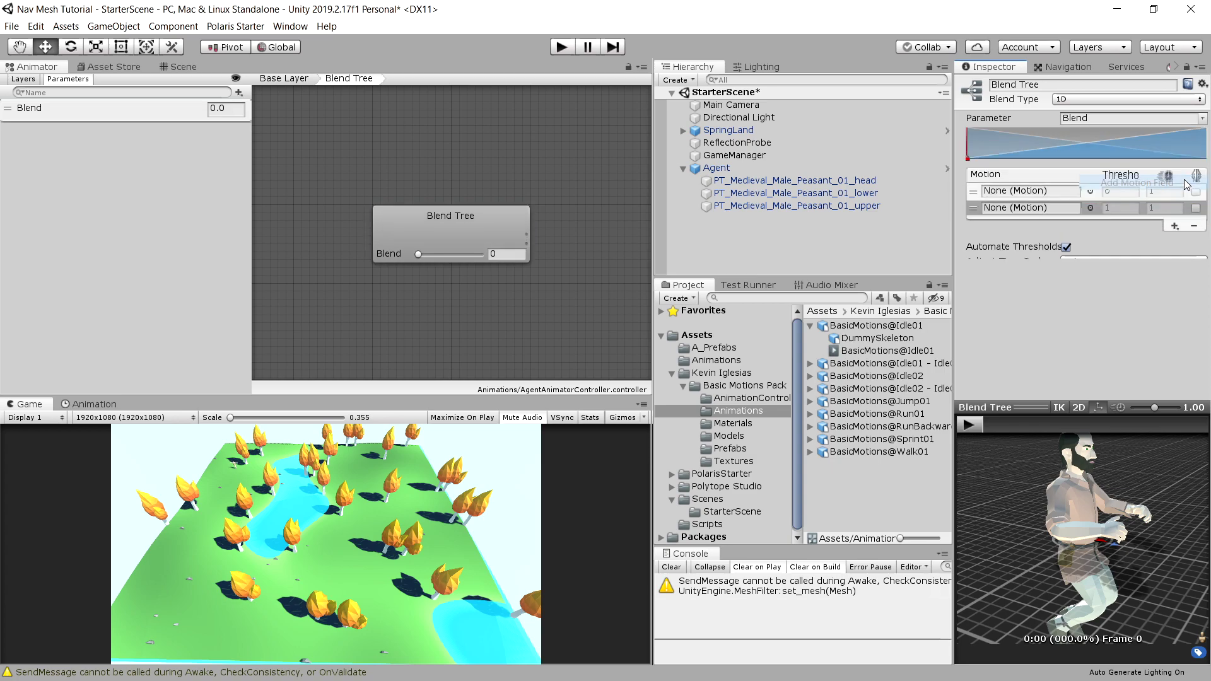
pyautogui.click(1174, 230)
pyautogui.click(1123, 246)
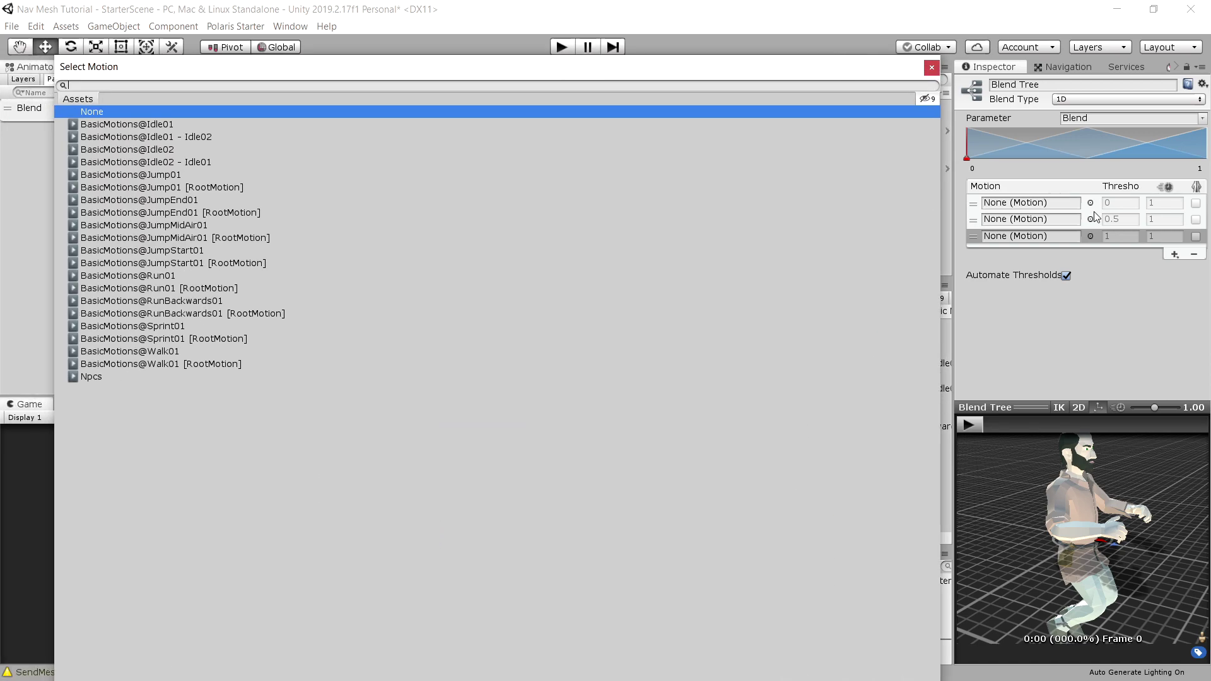
# Assign BasicMotions@Idle01, Walk01 and Run01 to the three motion slots
pyautogui.click(188, 124)
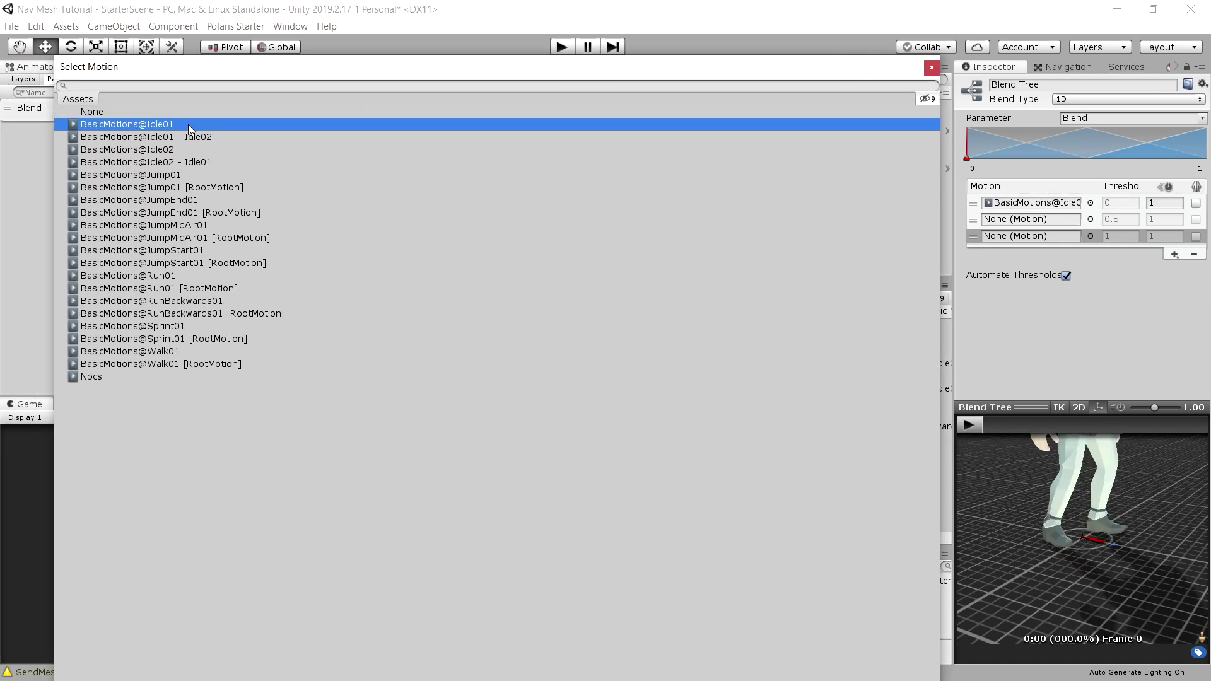
pyautogui.doubleClick(188, 123)
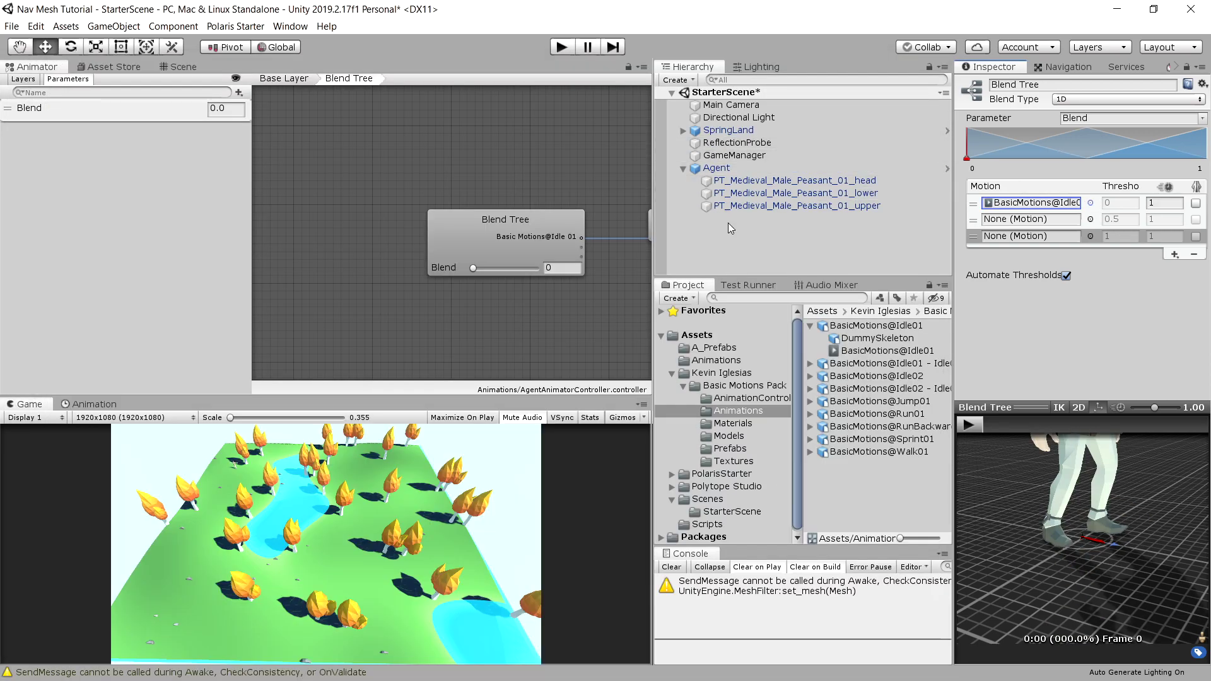
pyautogui.click(1090, 235)
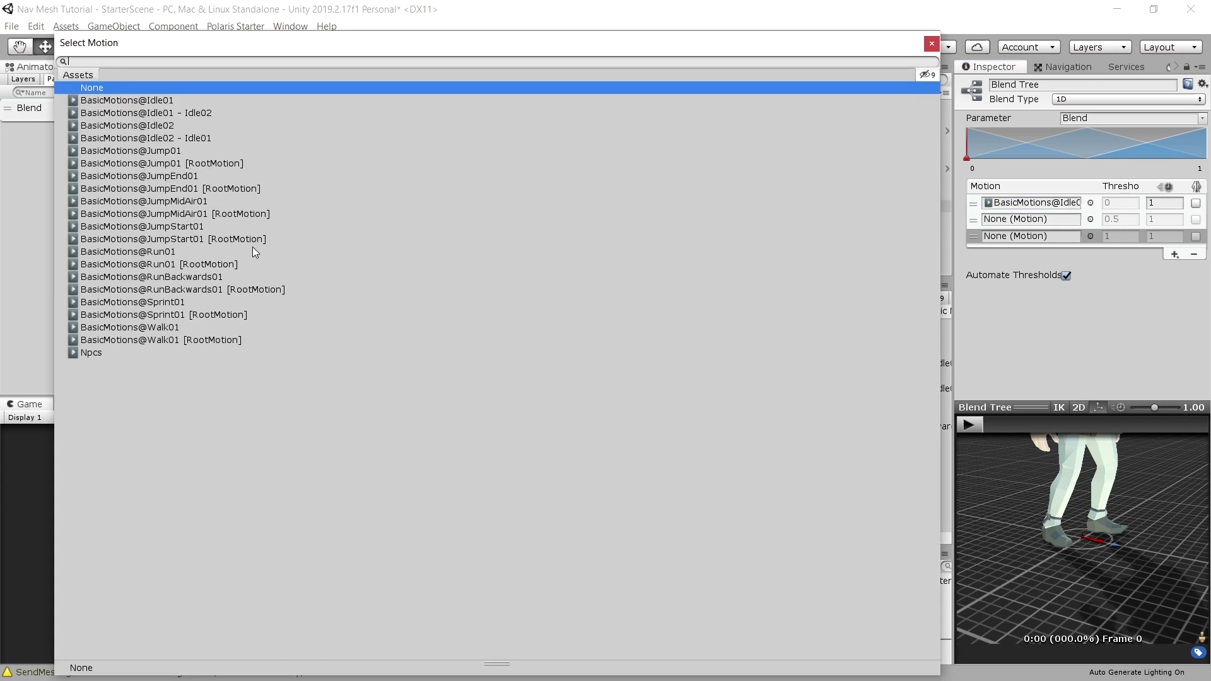
pyautogui.doubleClick(194, 326)
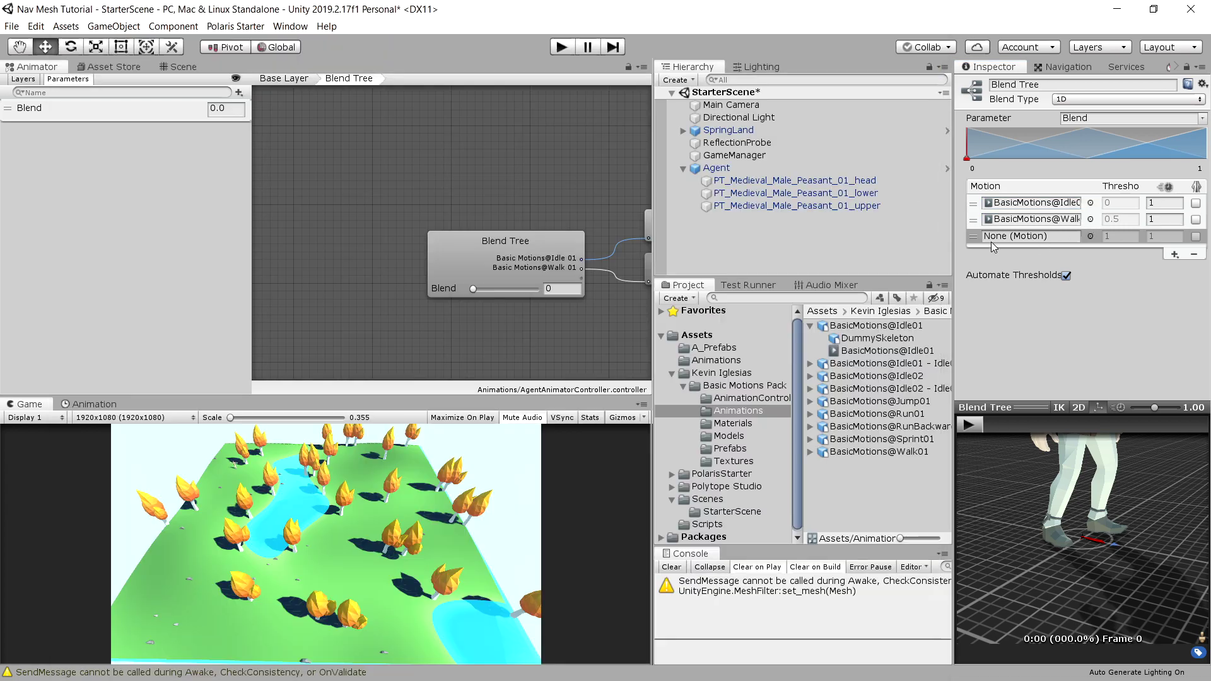
pyautogui.click(1091, 237)
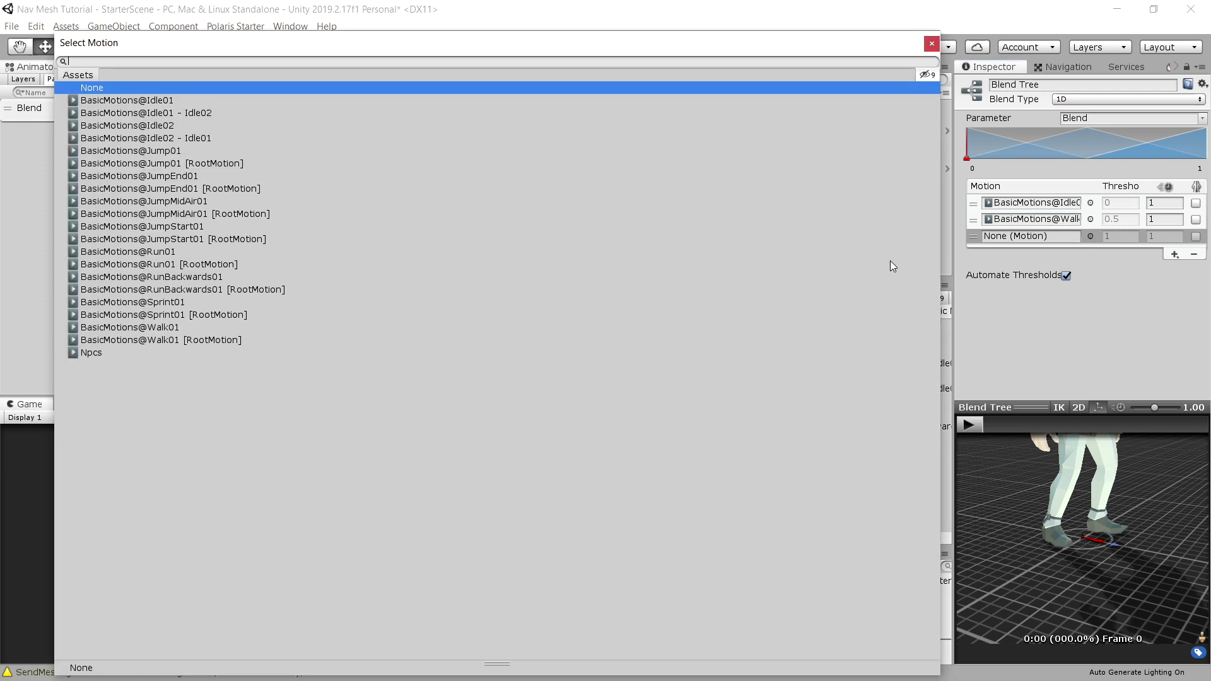
pyautogui.doubleClick(179, 252)
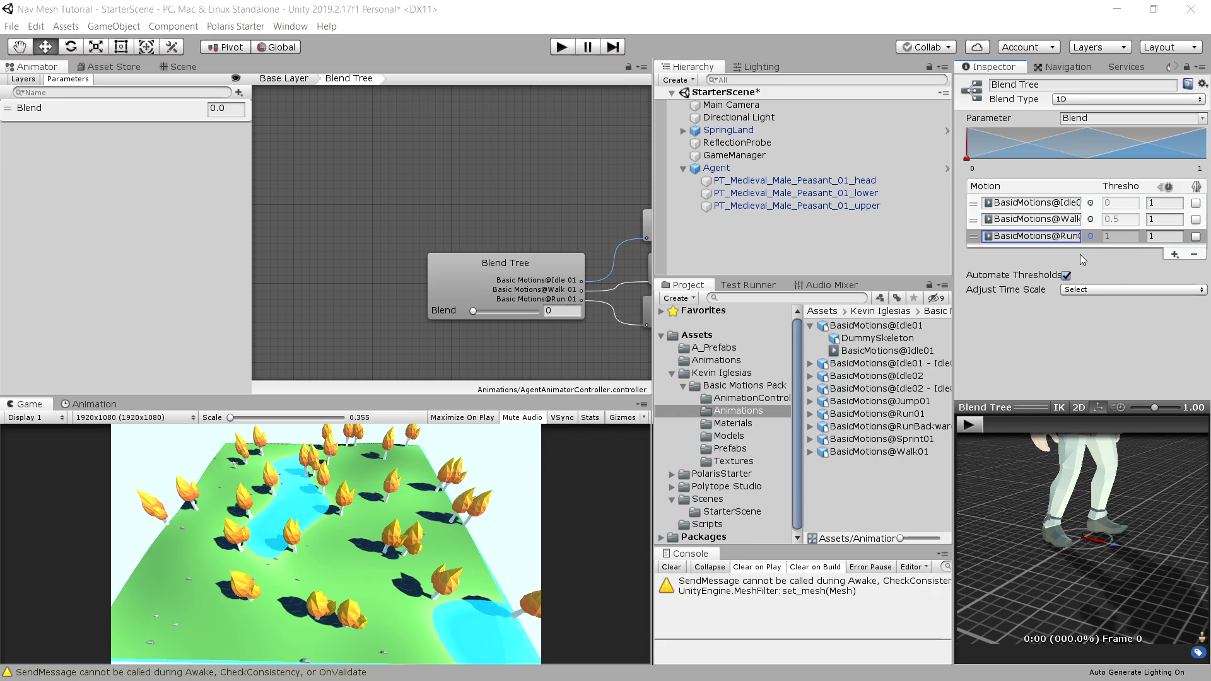
pyautogui.doubleClick(731, 105)
pyautogui.click(36, 66)
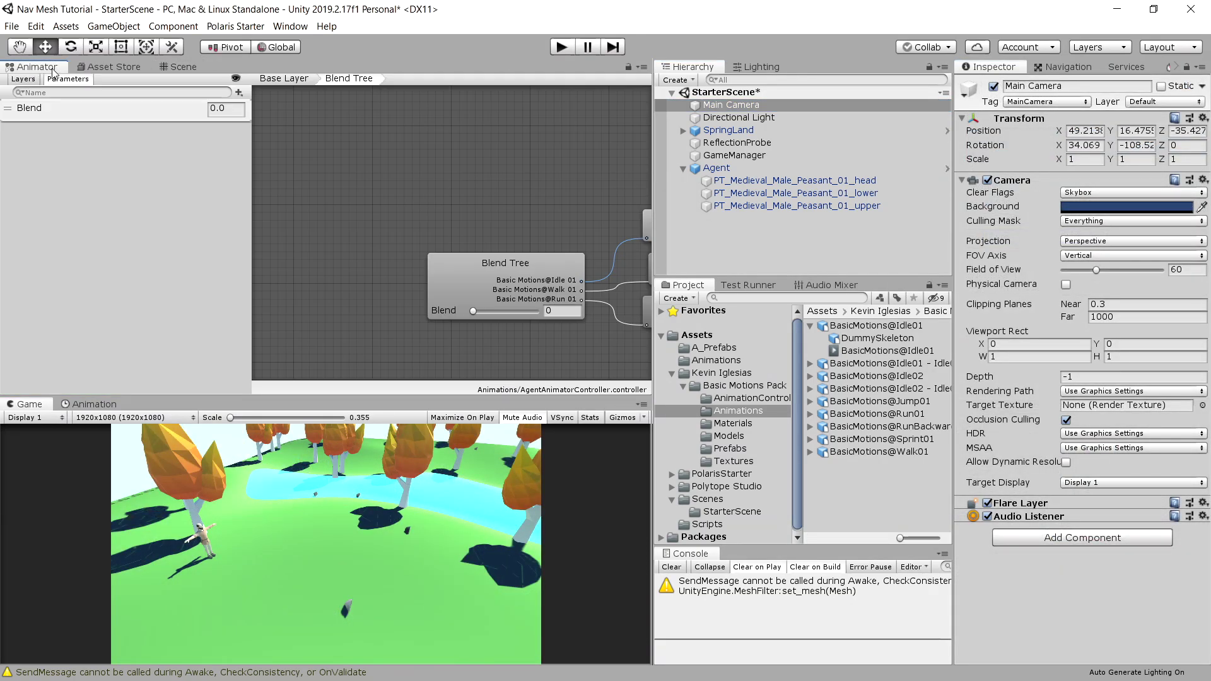
pyautogui.click(559, 48)
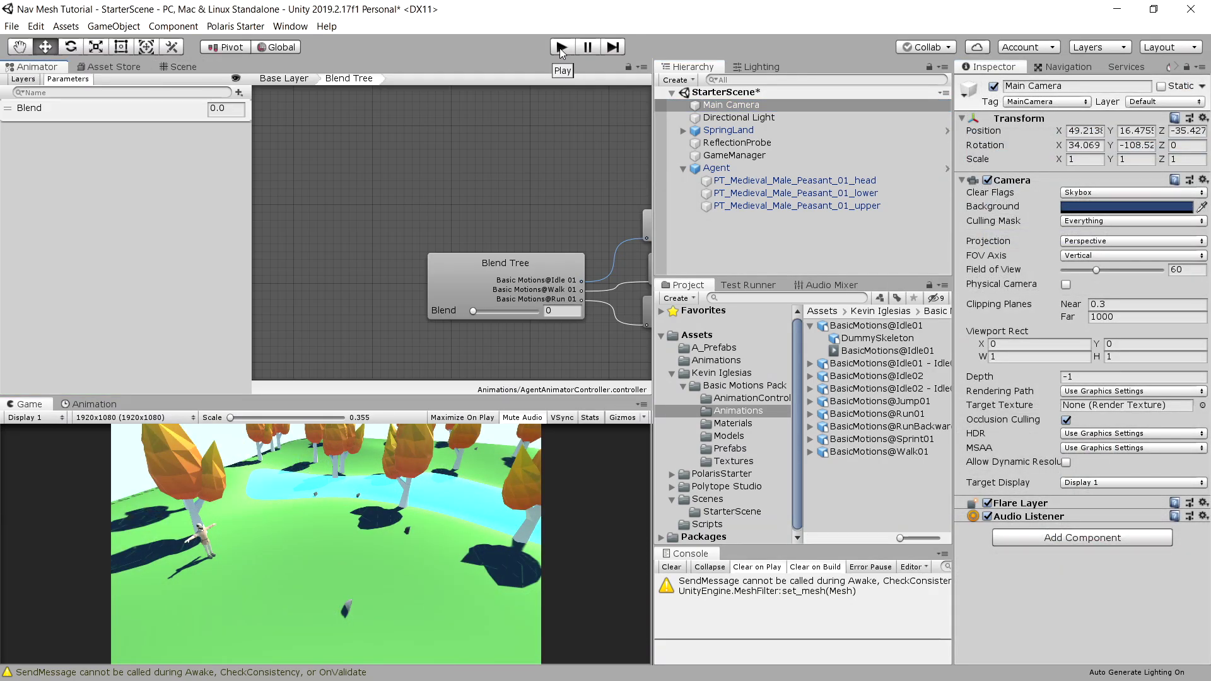
pyautogui.click(474, 309)
pyautogui.moveTo(474, 309); pyautogui.dragTo(436, 309)
pyautogui.rightClick(506, 306)
pyautogui.click(503, 309)
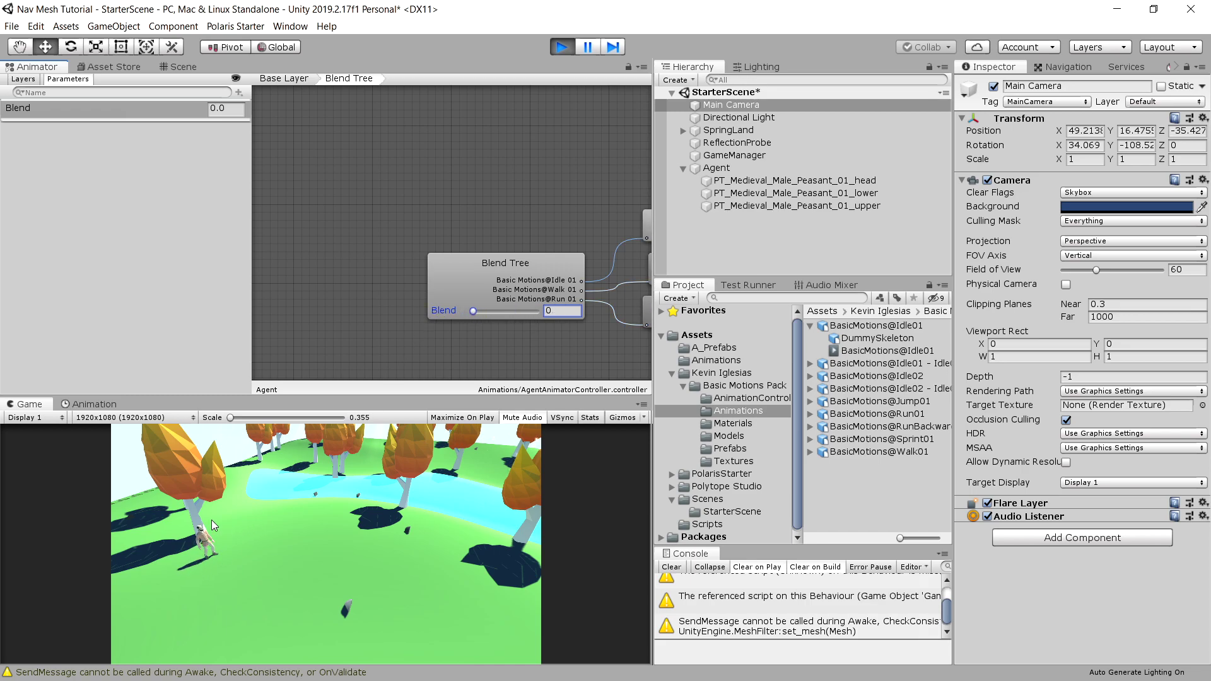
pyautogui.click(561, 47)
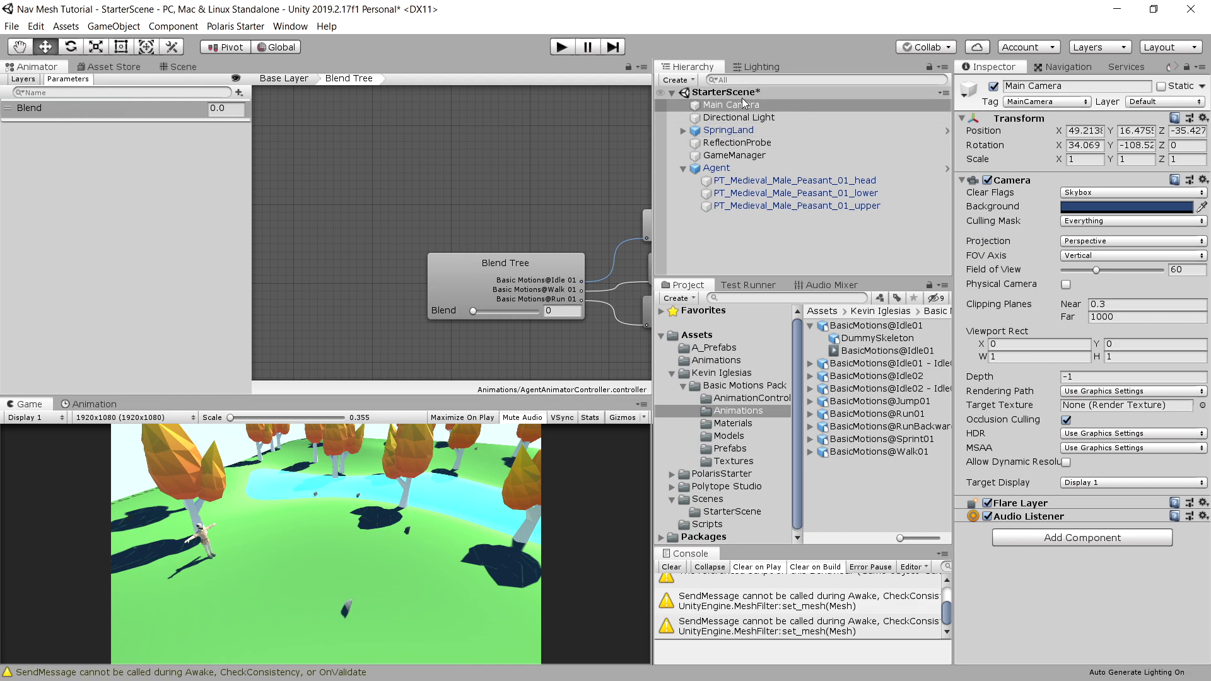
# Disable Automate Thresholds on the Blend Tree and enter a first threshold of 12
pyautogui.click(498, 287)
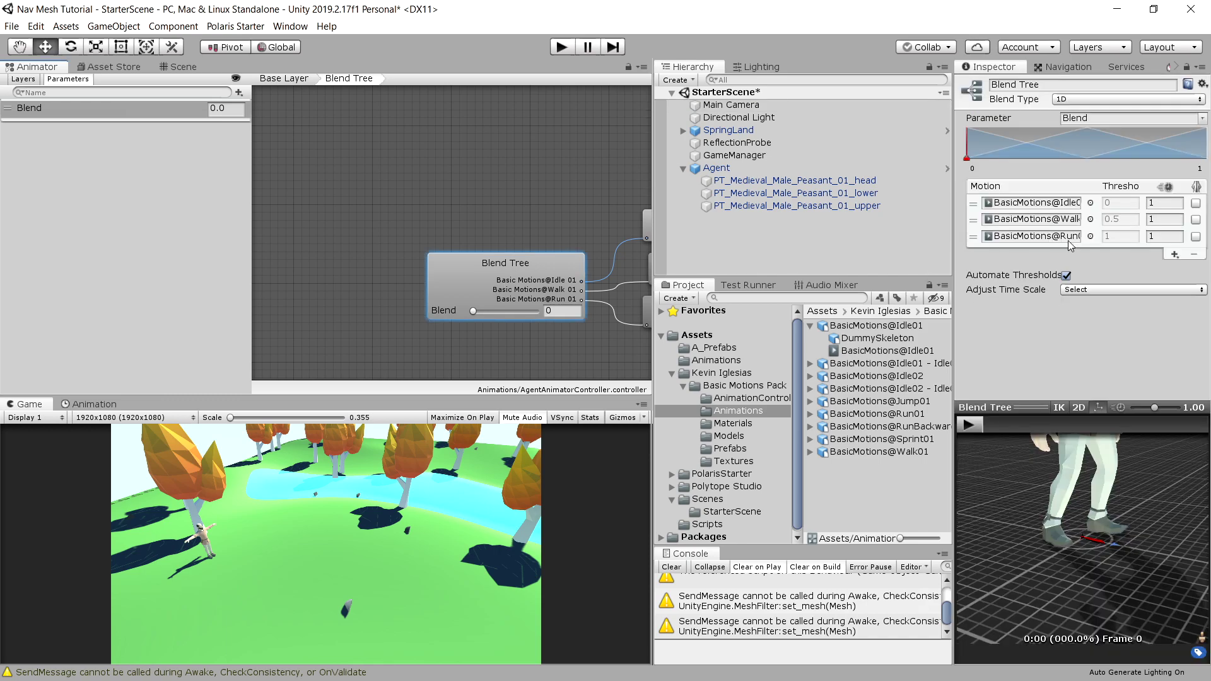
pyautogui.click(1071, 277)
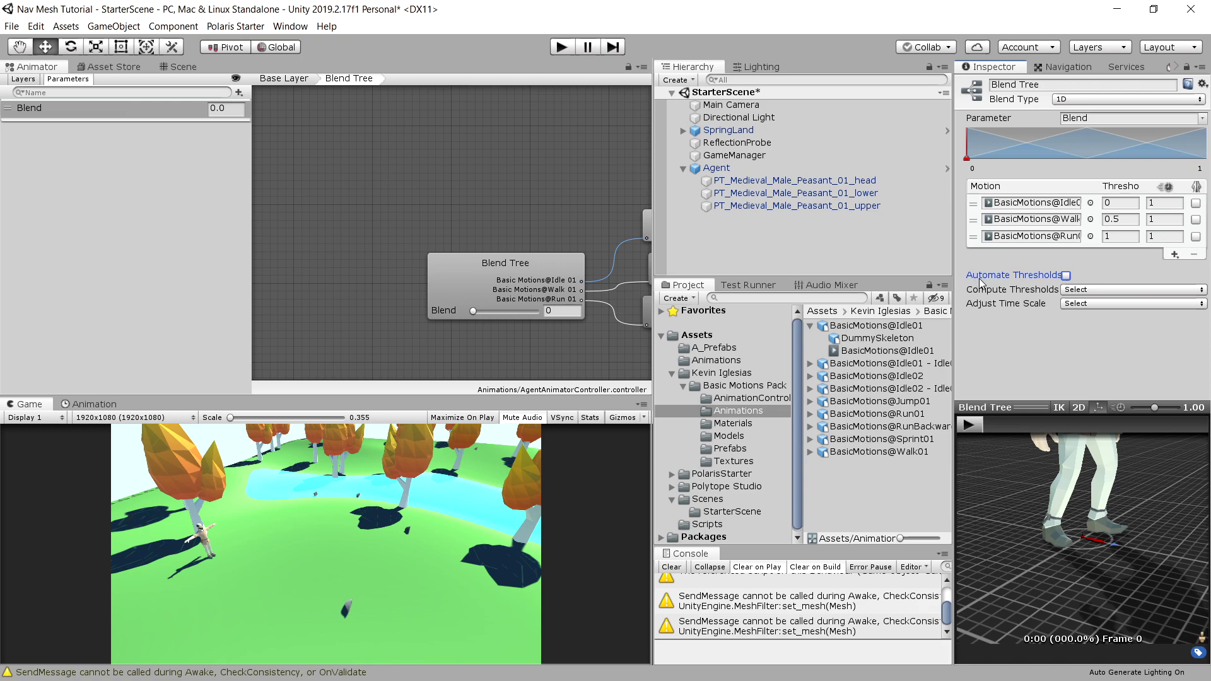
pyautogui.click(1124, 218)
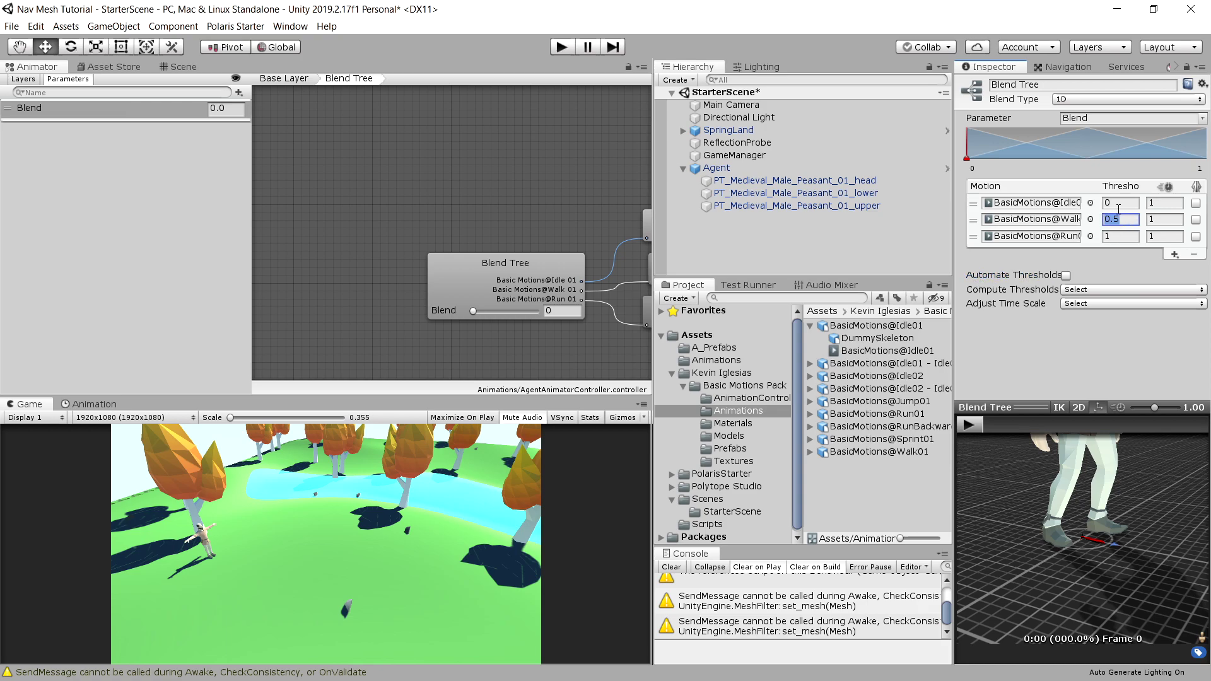
pyautogui.write('12')
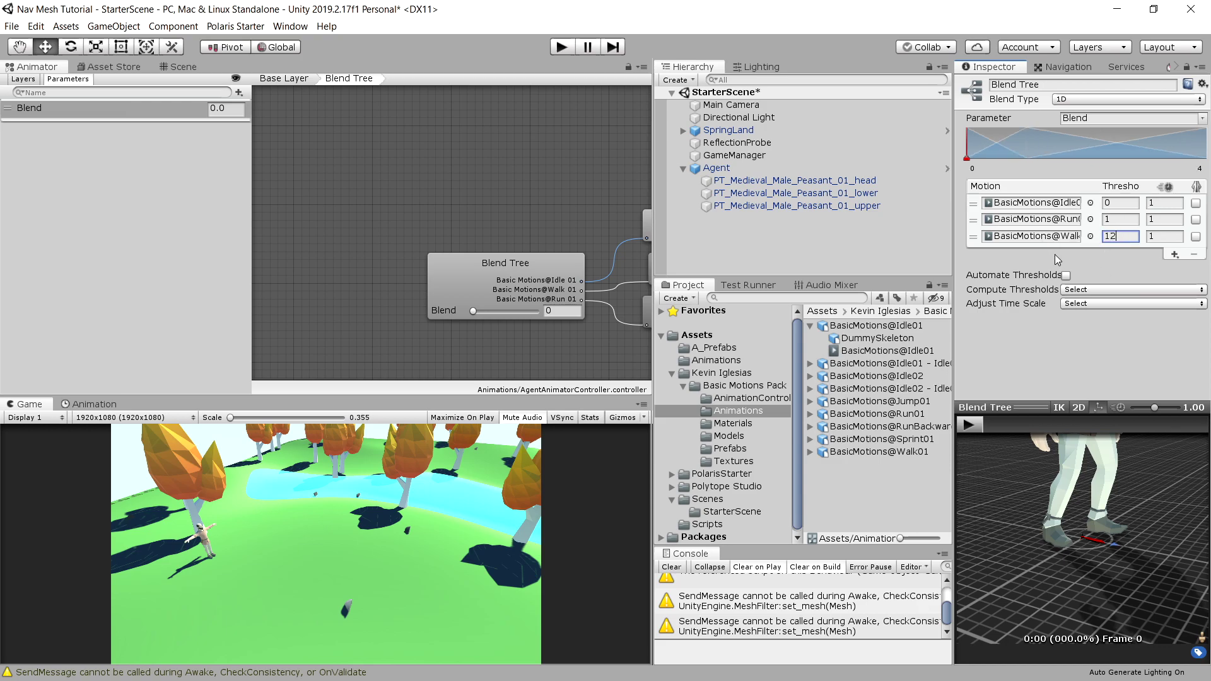
pyautogui.click(1148, 319)
# Set the Run threshold to 12 and Walk to 4, keeping Idle at 0
pyautogui.click(1121, 220)
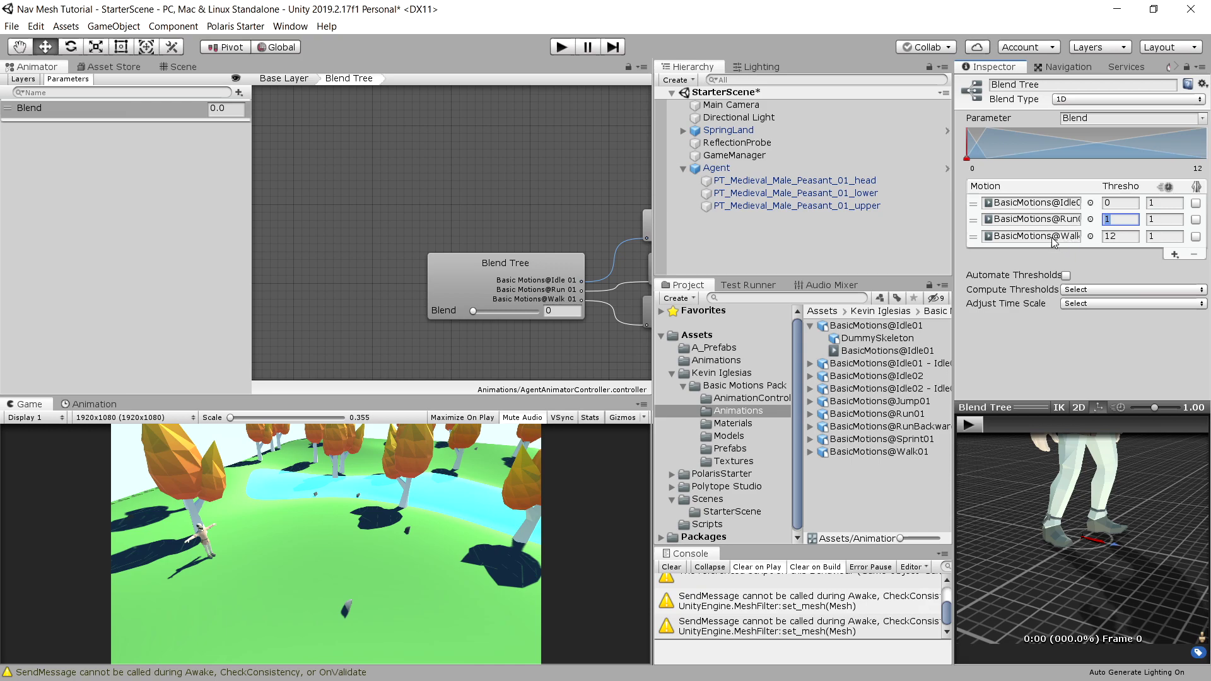
pyautogui.click(1122, 238)
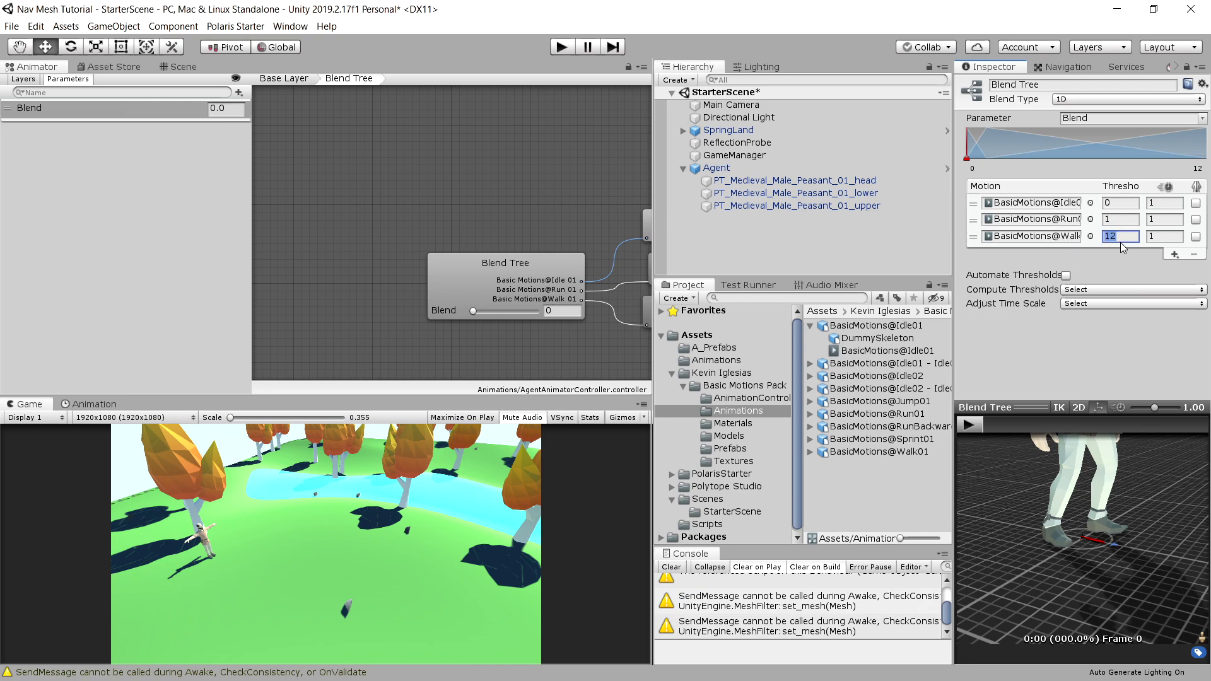
pyautogui.click(1120, 220)
pyautogui.write('12')
pyautogui.click(1126, 236)
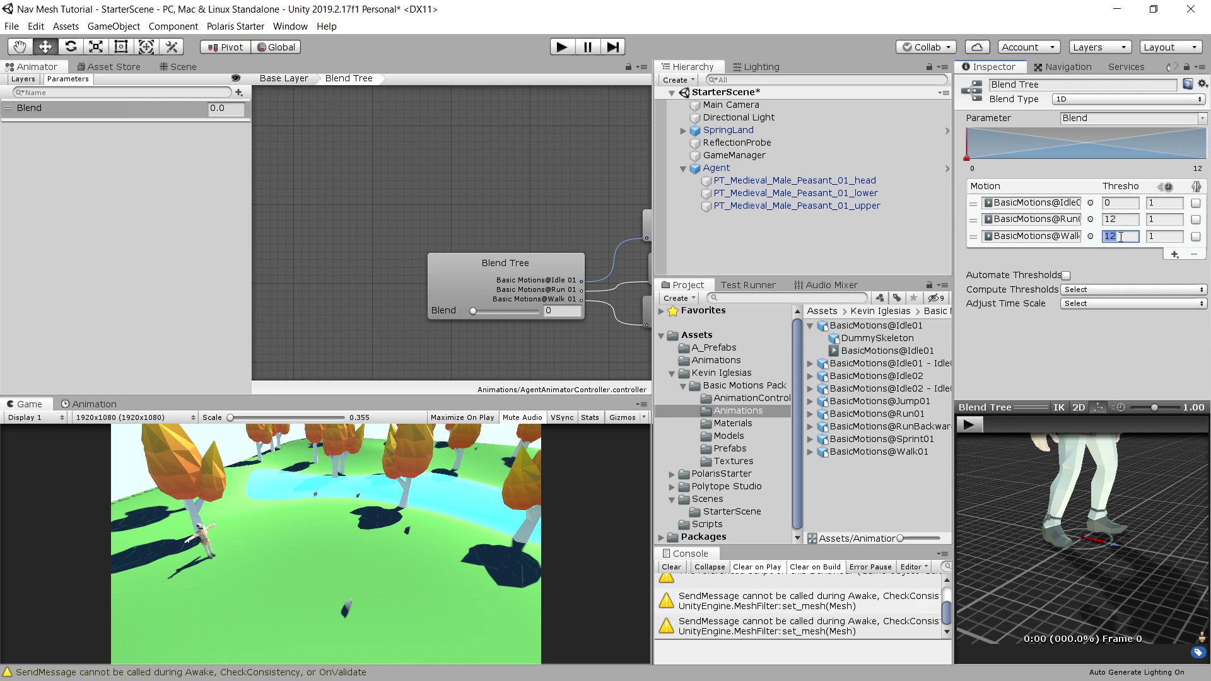
pyautogui.write('4')
pyautogui.click(1061, 235)
pyautogui.click(1066, 208)
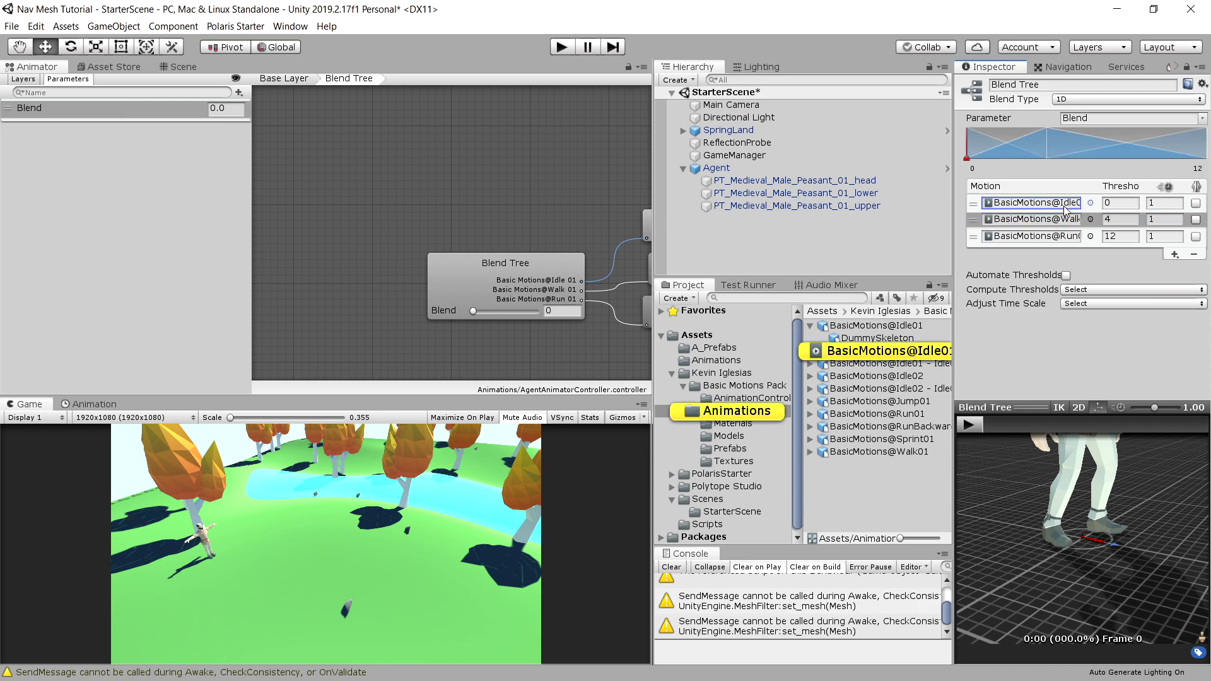
pyautogui.click(1066, 242)
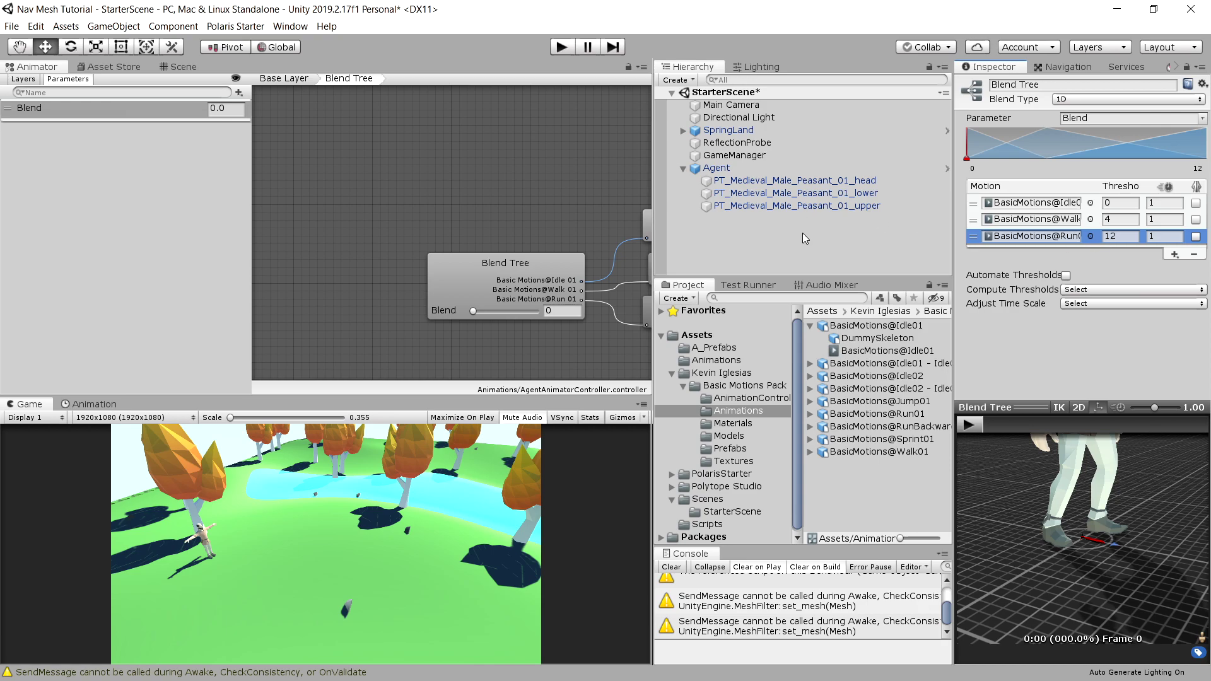
# Expand the Agent's Nav Mesh Agent and change its Speed from 3.5 to 12
pyautogui.click(809, 169)
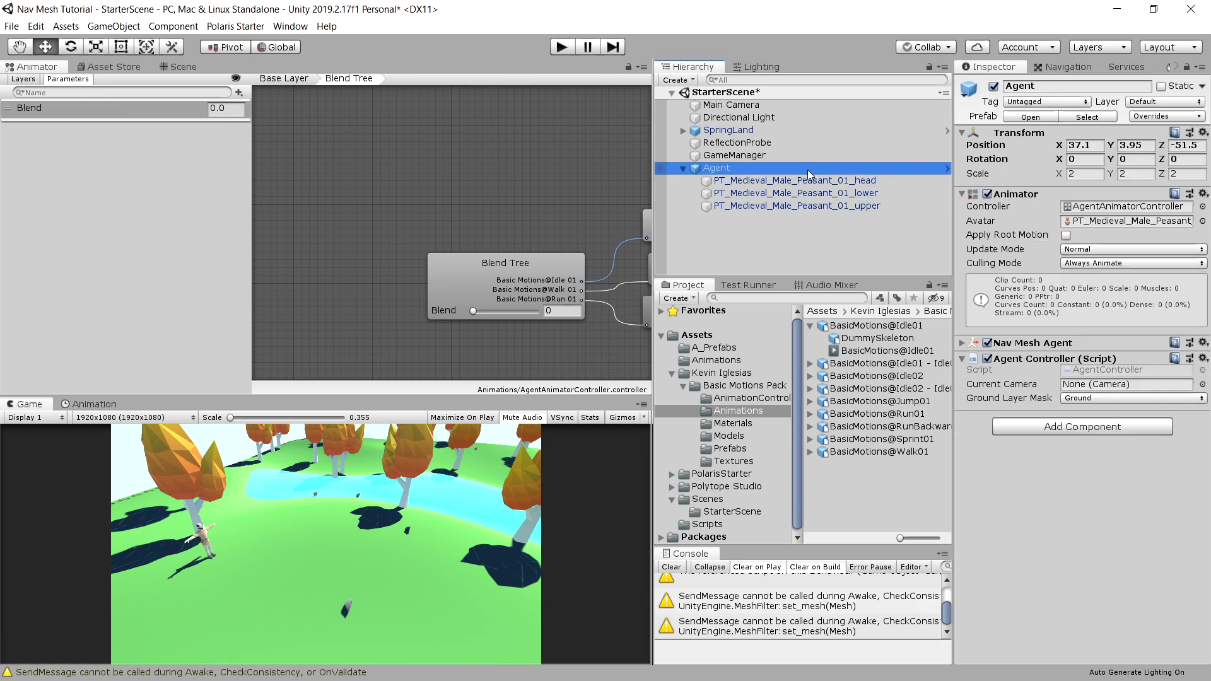
pyautogui.click(981, 342)
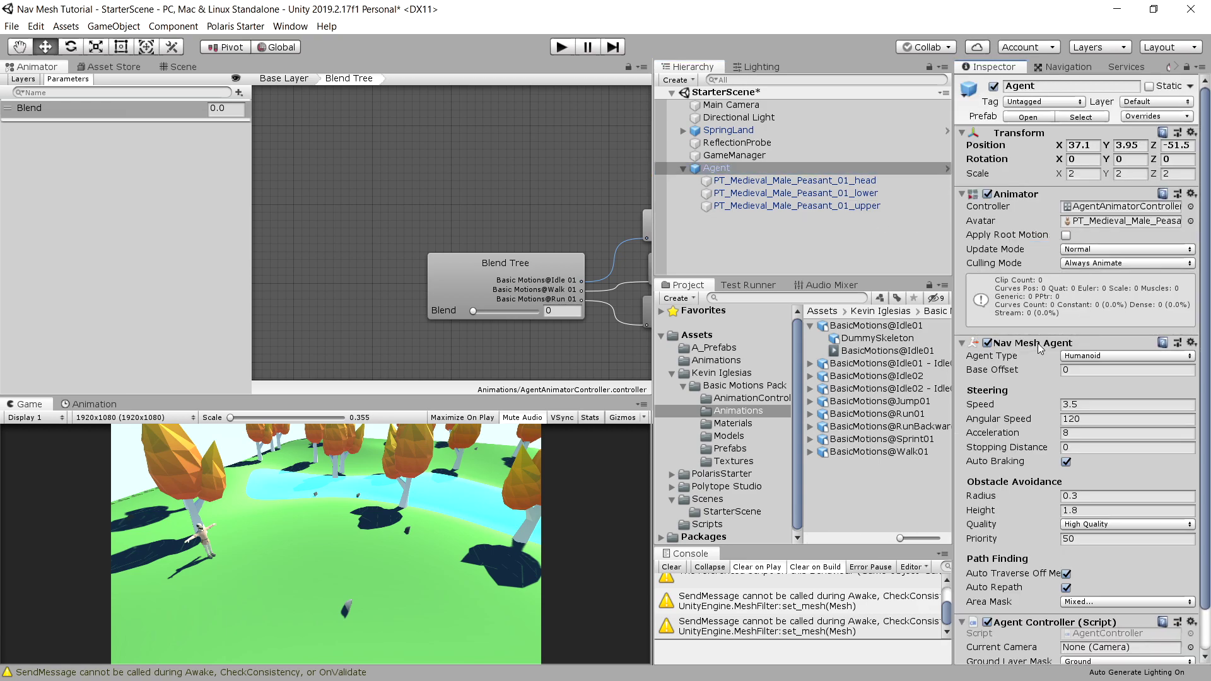
pyautogui.click(1101, 404)
pyautogui.write('12')
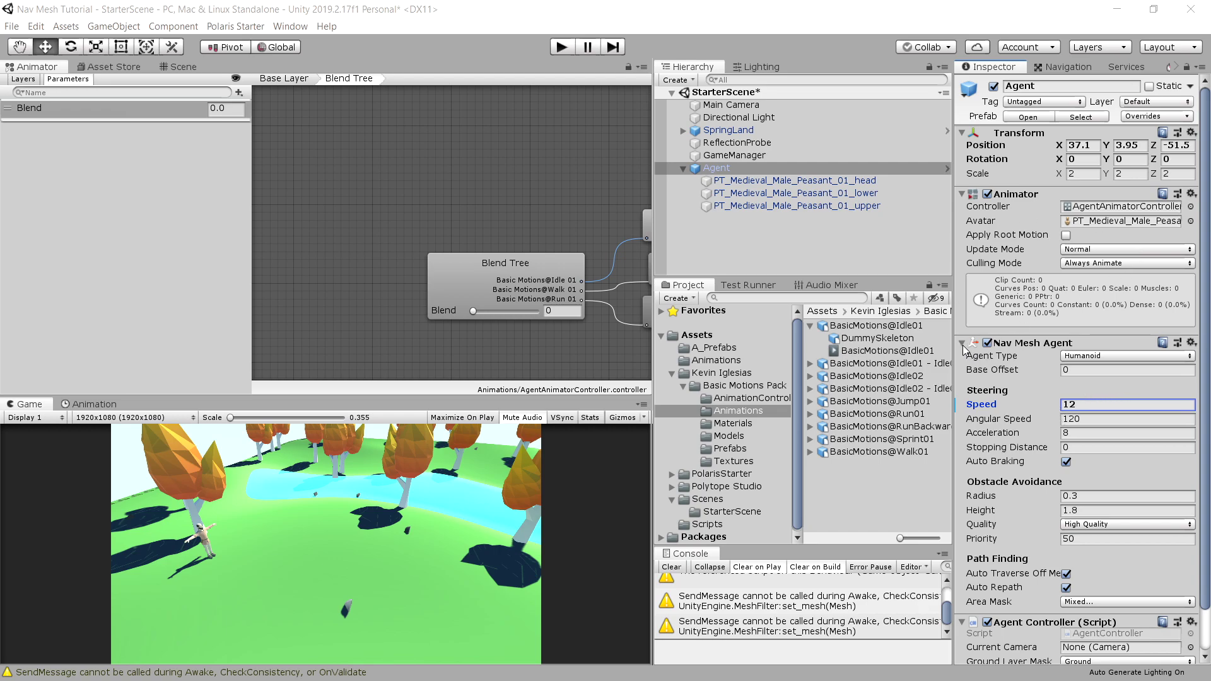
# Declare an 'Animator animator;' field on a new line below the navAgent field
pyautogui.press('Return')
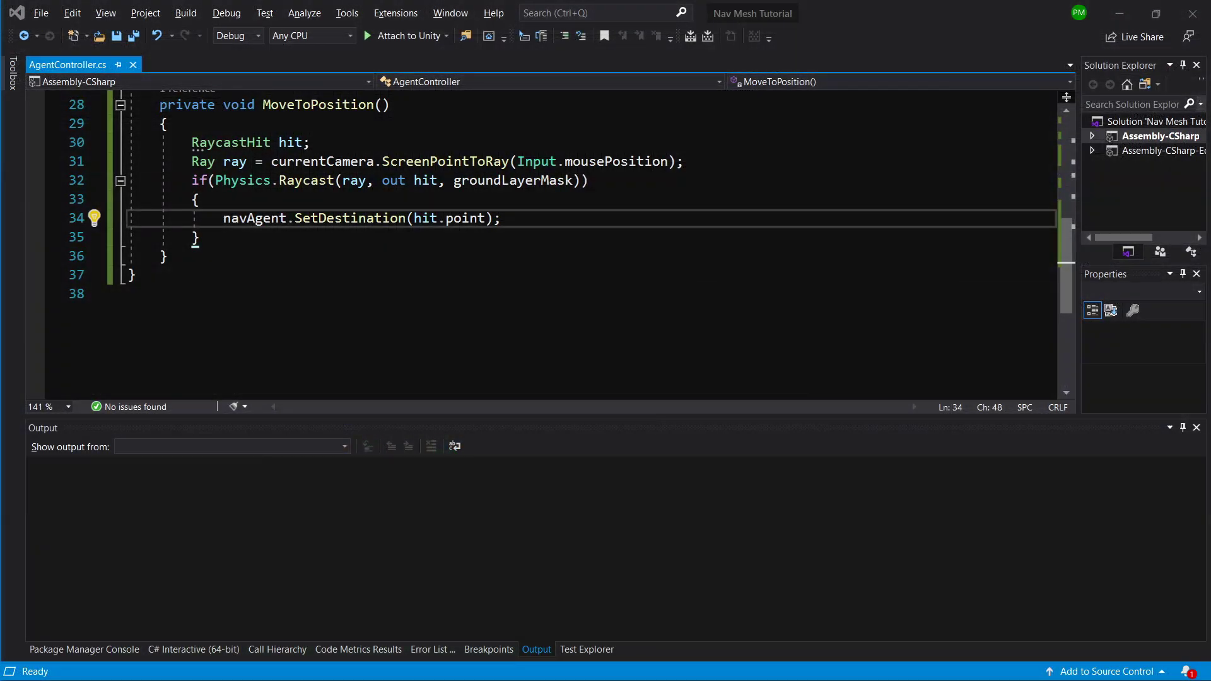
pyautogui.scroll(9, 427, 281)
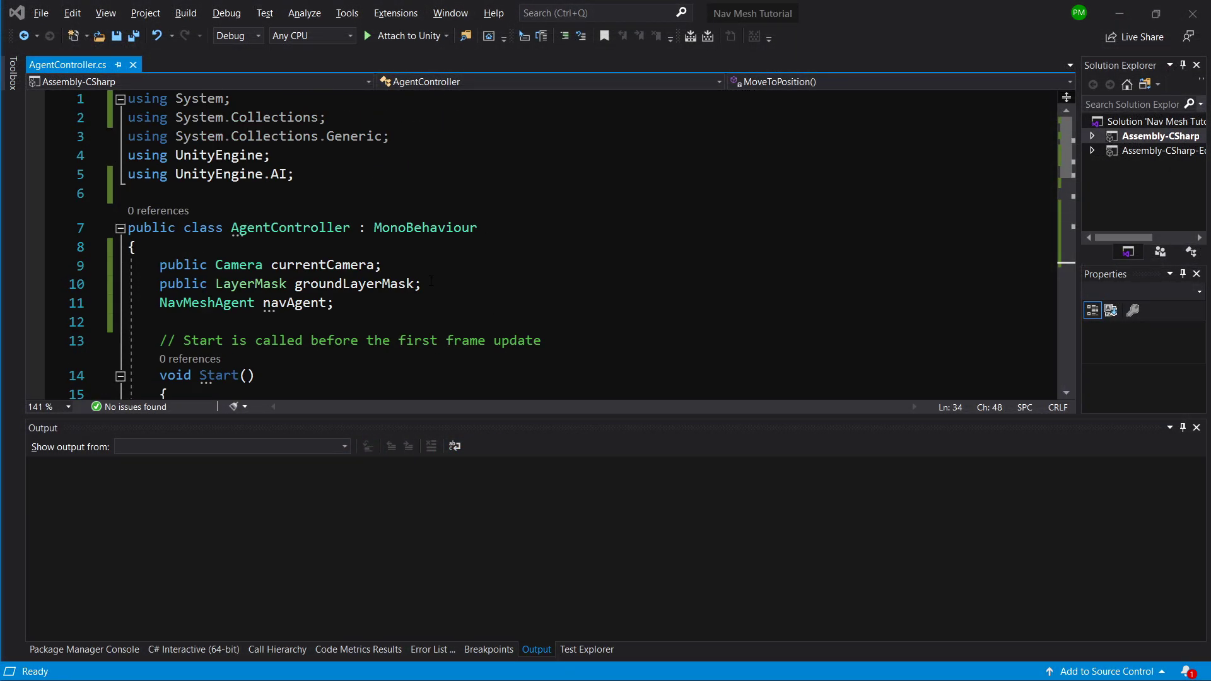
pyautogui.click(411, 304)
pyautogui.press('Return')
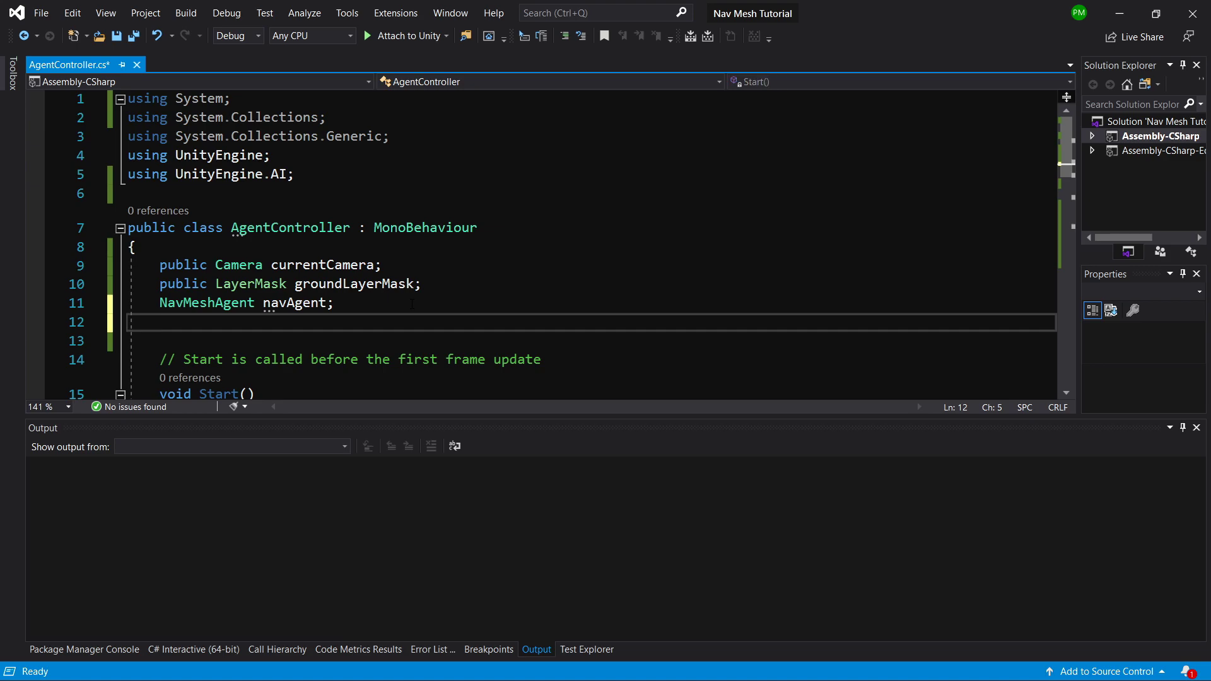
pyautogui.write('Ani')
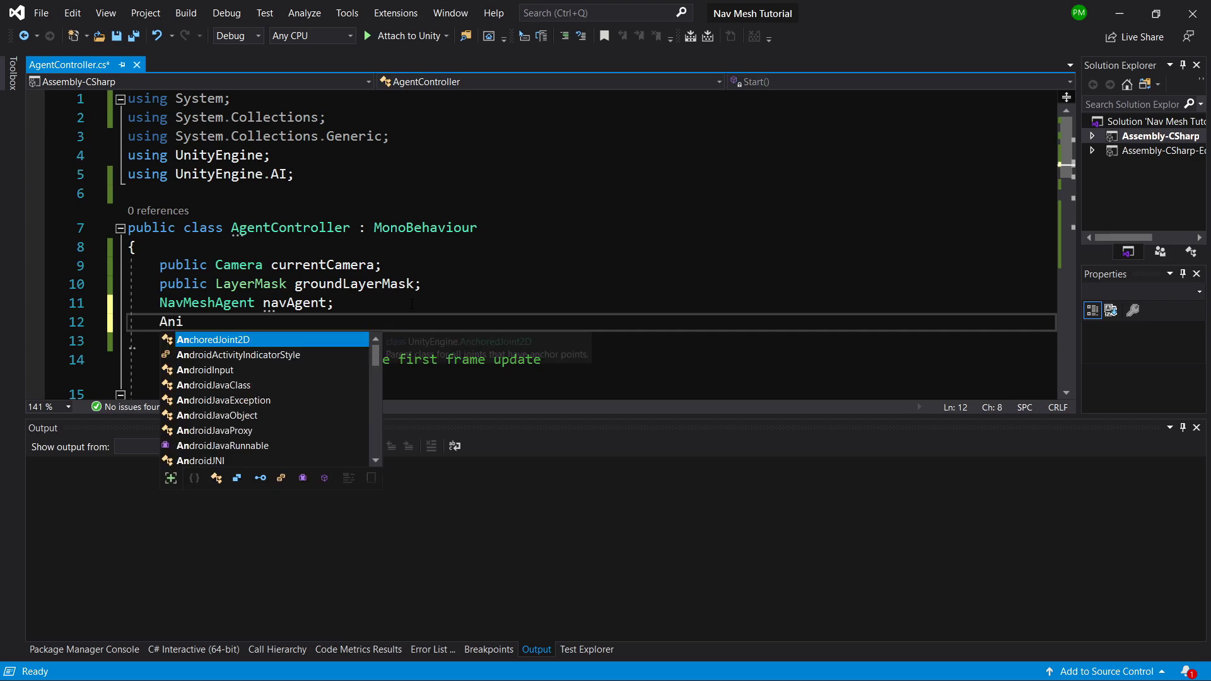
pyautogui.write('matro')
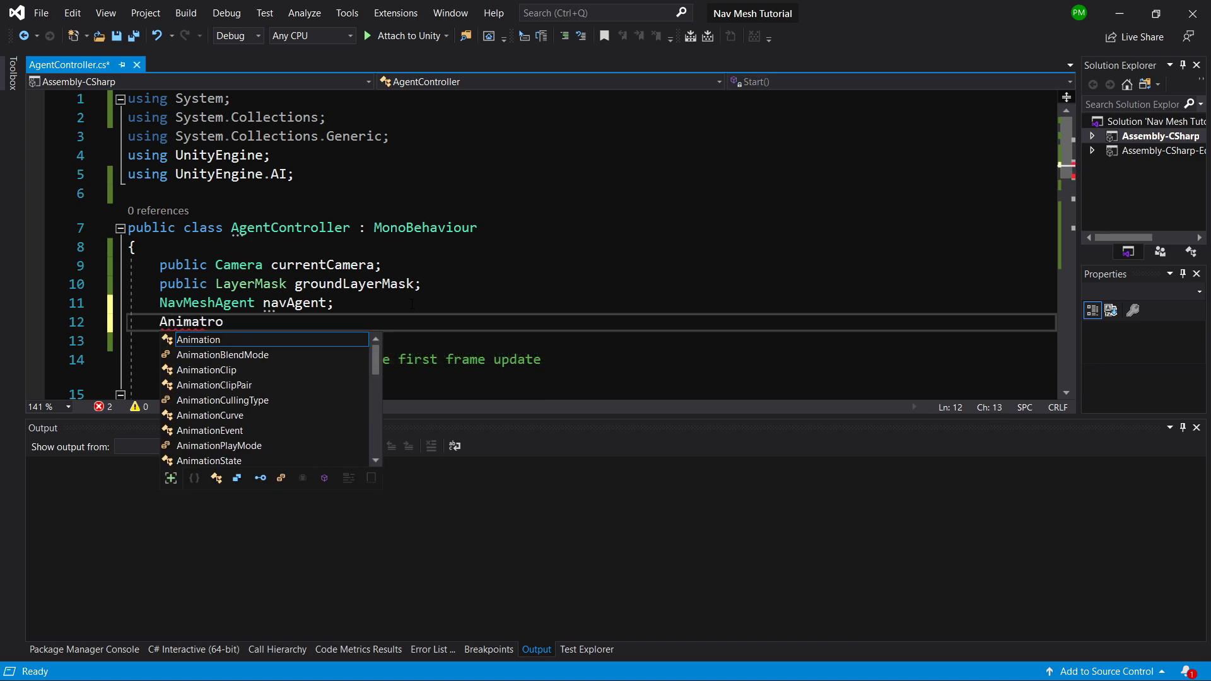
pyautogui.press('BackSpace')
pyautogui.press('BackSpace')
pyautogui.write('or')
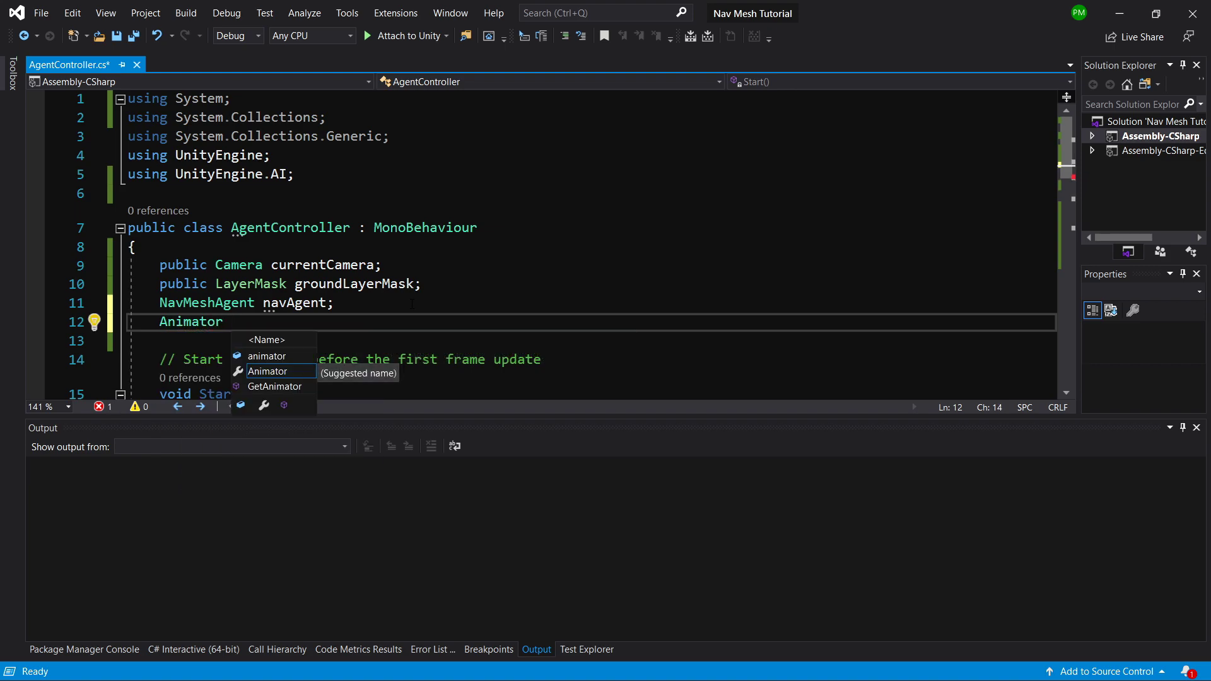
pyautogui.write(' animator;')
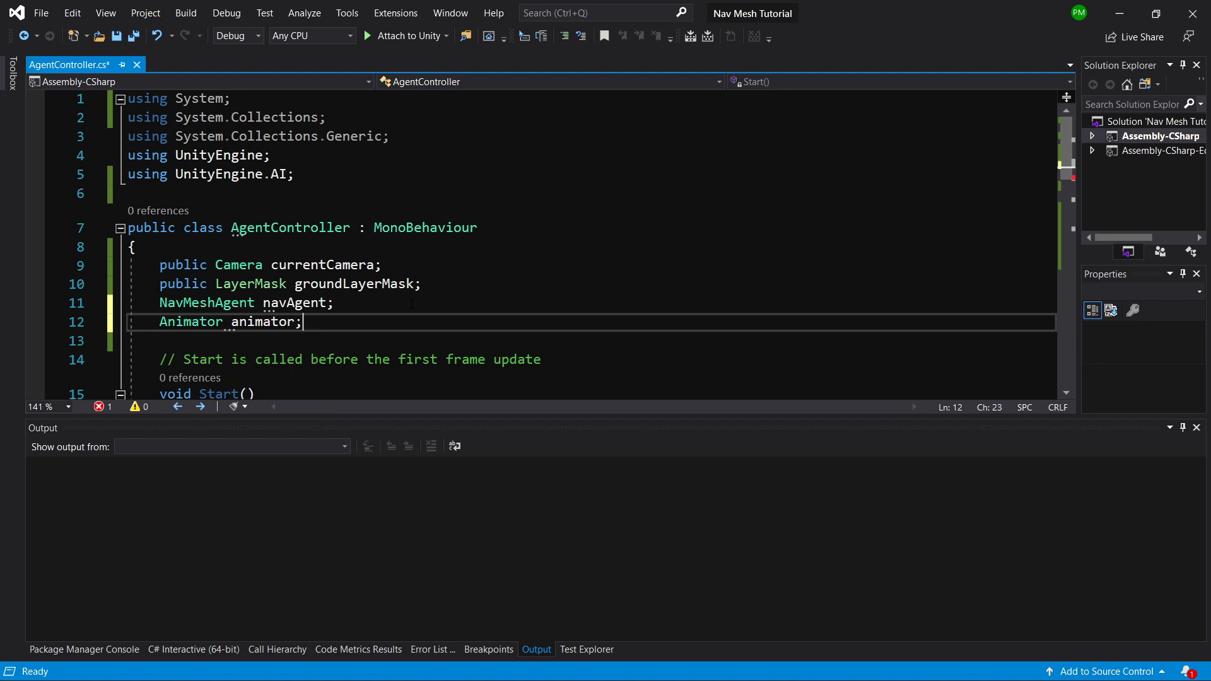
# Assign animator = GetComponent<Animator>(); in Start and save the script
pyautogui.scroll(-2, 412, 304)
pyautogui.click(526, 320)
pyautogui.press('Return')
pyautogui.write('animator')
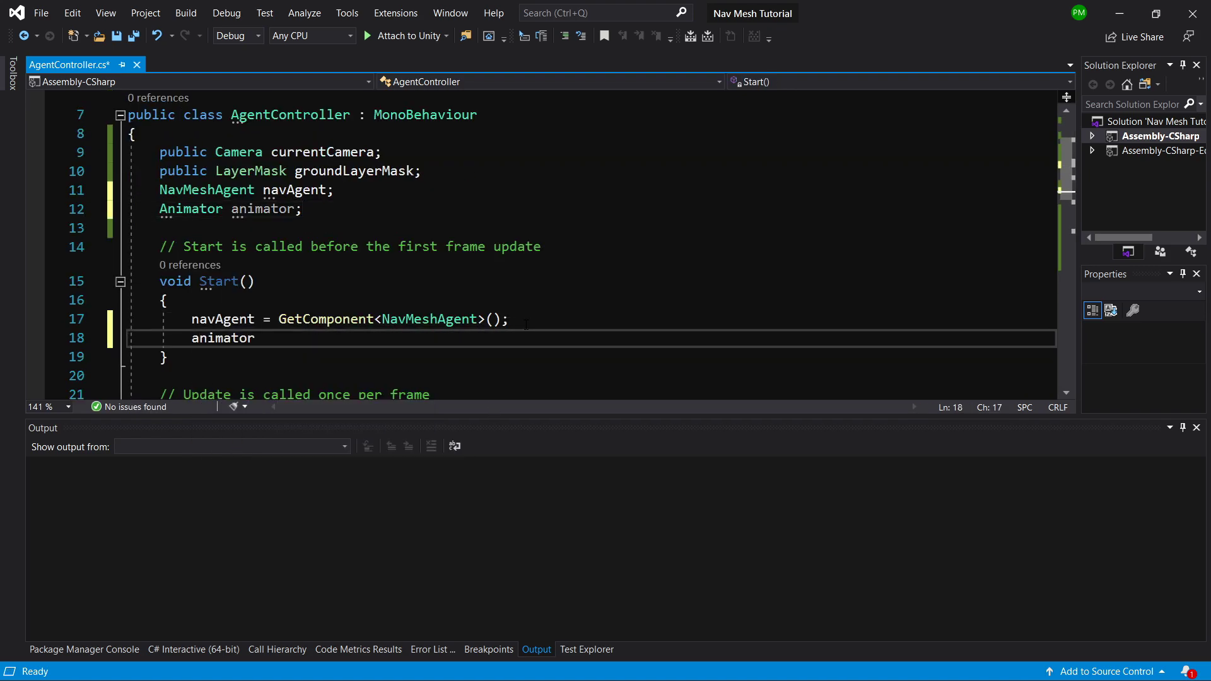
pyautogui.write(' = Get')
pyautogui.press('Tab')
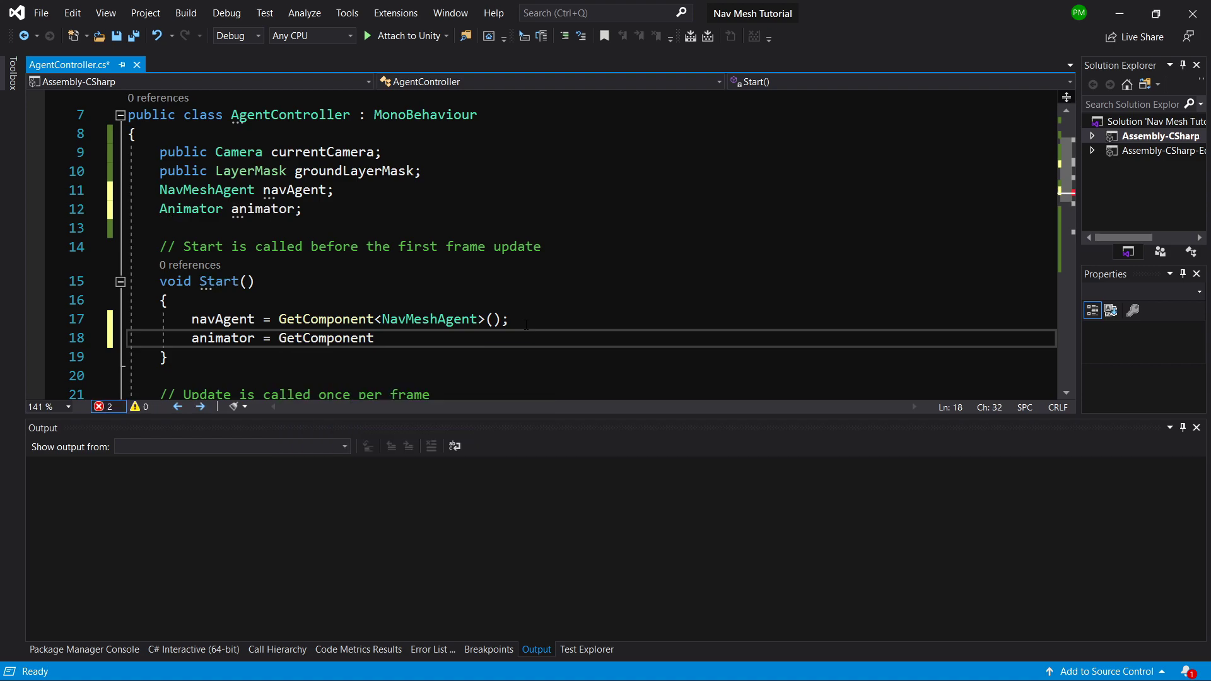
pyautogui.write('<An>')
pyautogui.press('Tab')
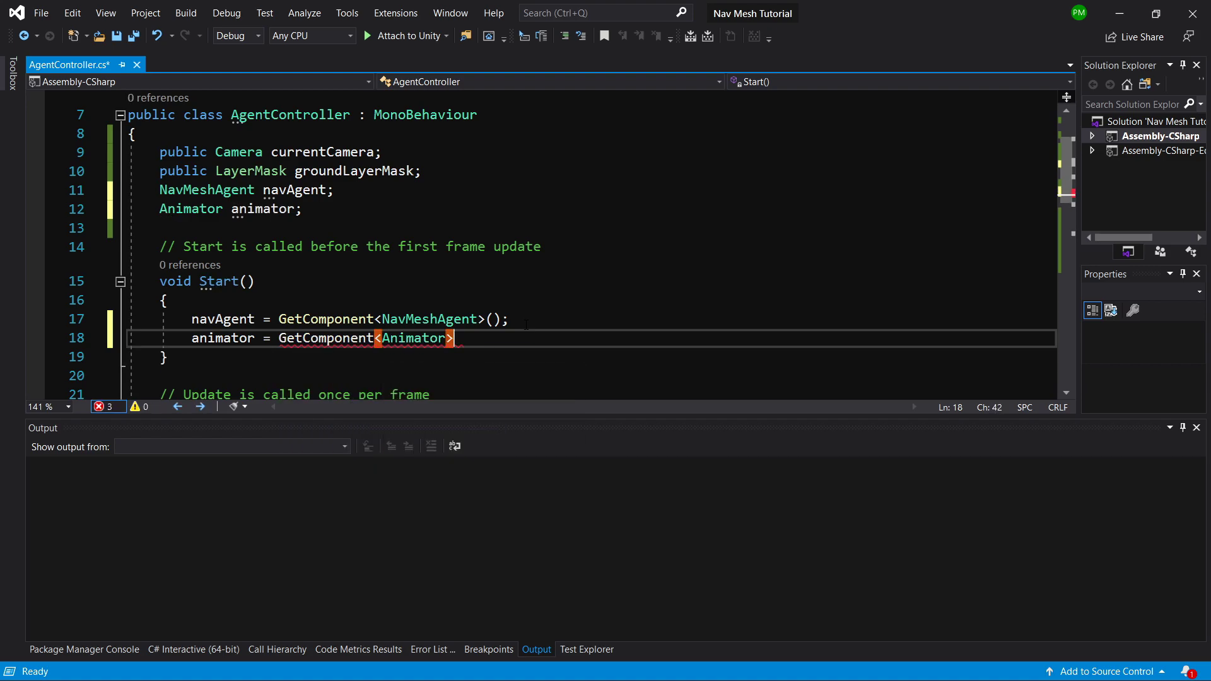
pyautogui.write('>();')
pyautogui.hotkey('ctrl', 's')
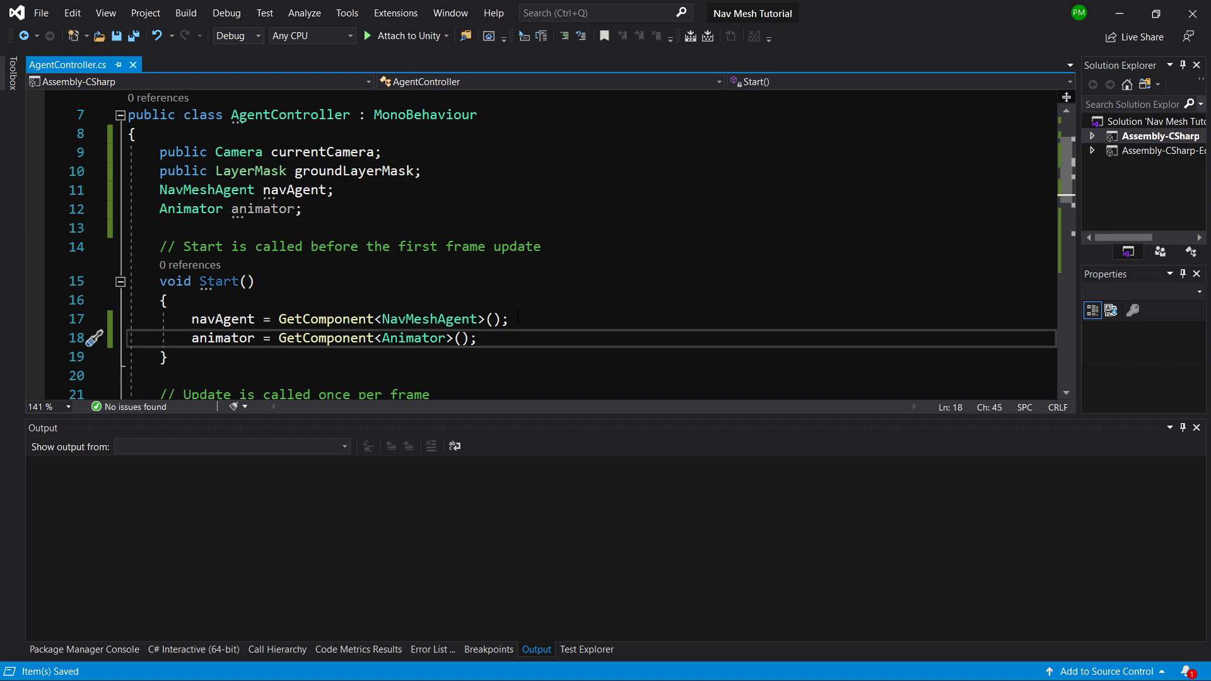
pyautogui.moveTo(329, 322)
# Add an animator.SetFloat("Blend") line at the end of Update, then return to Unity
pyautogui.scroll(-4, 381, 227)
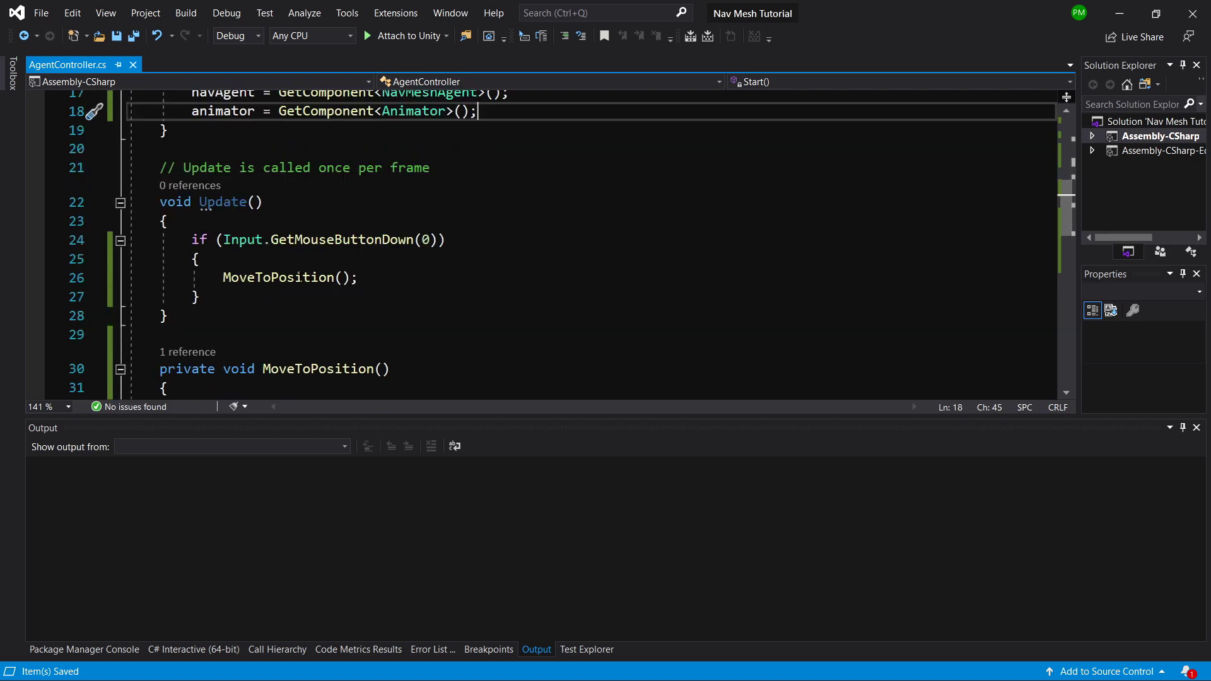
pyautogui.click(229, 305)
pyautogui.press('Return')
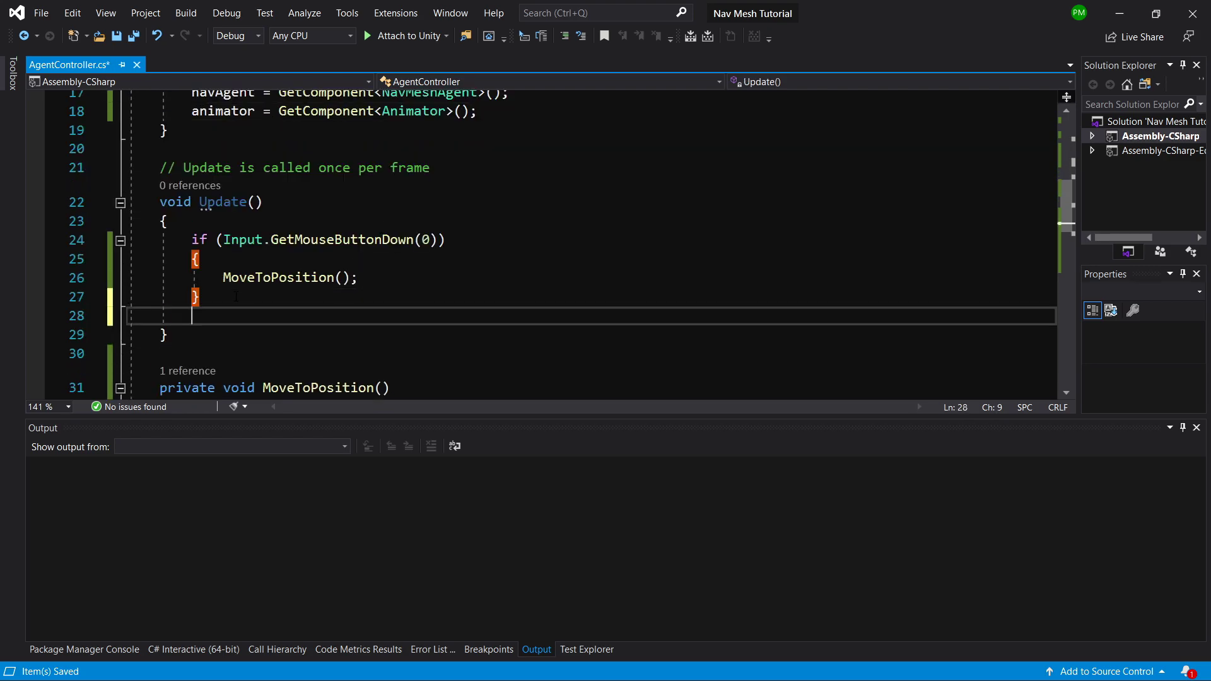
pyautogui.press('Return')
pyautogui.write('animator.Se')
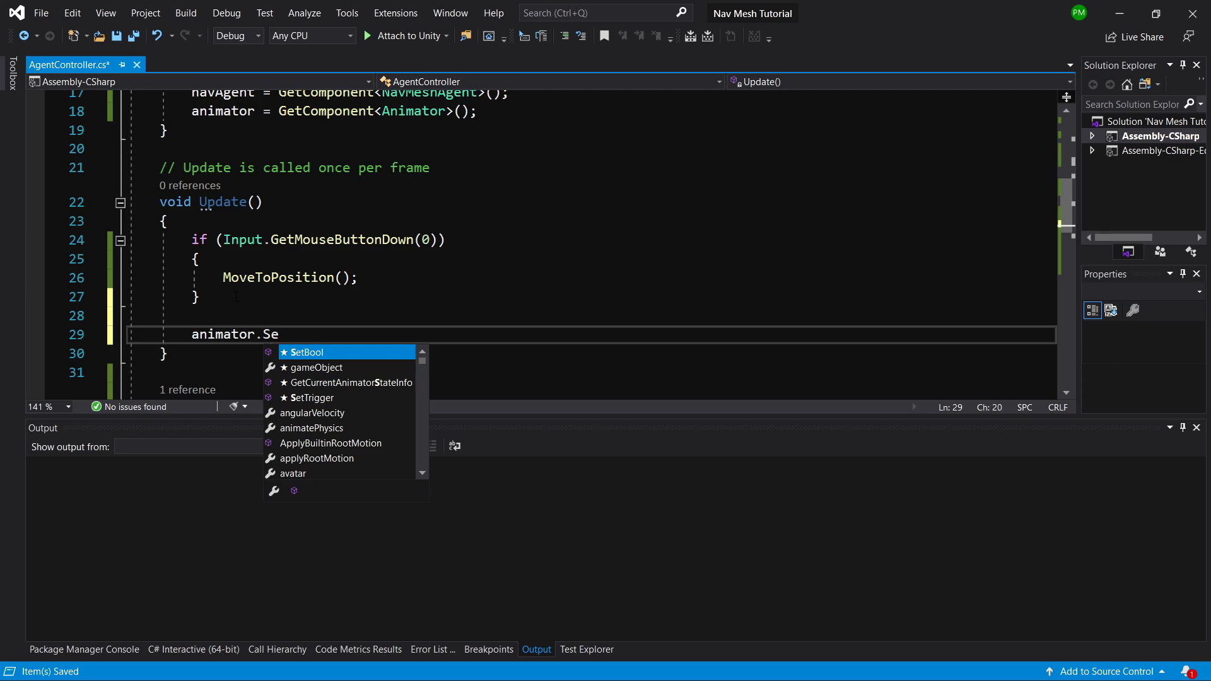
pyautogui.write('tF')
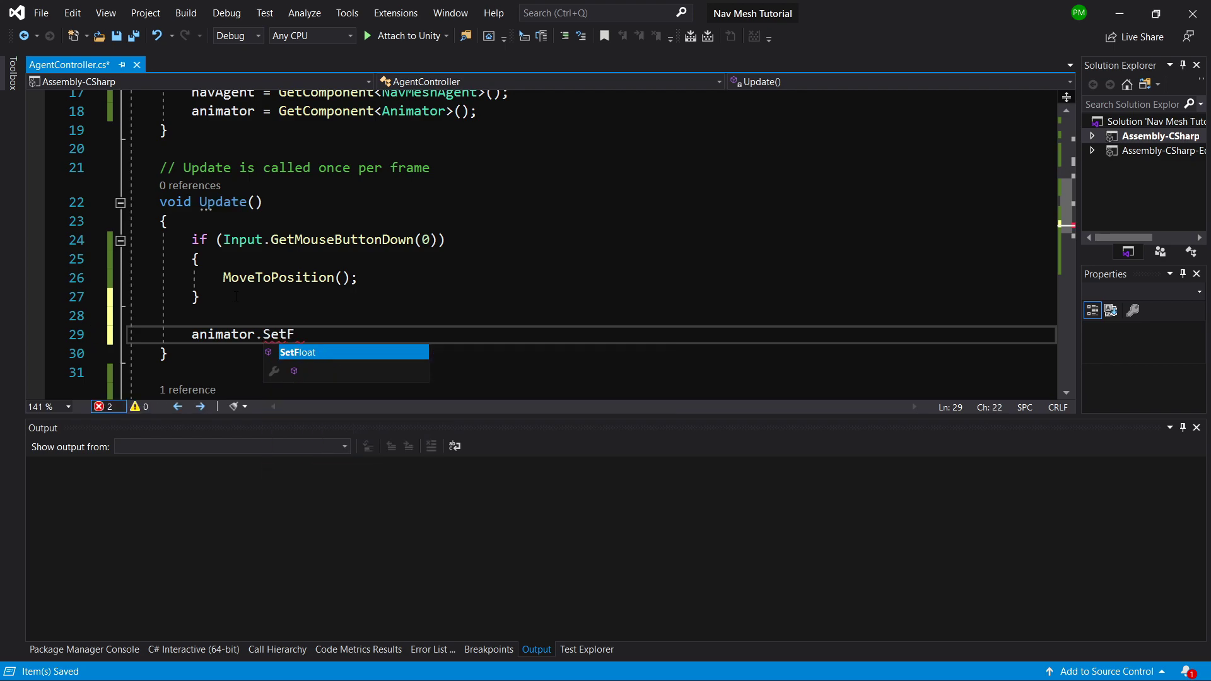
pyautogui.press('Tab')
pyautogui.write('(')
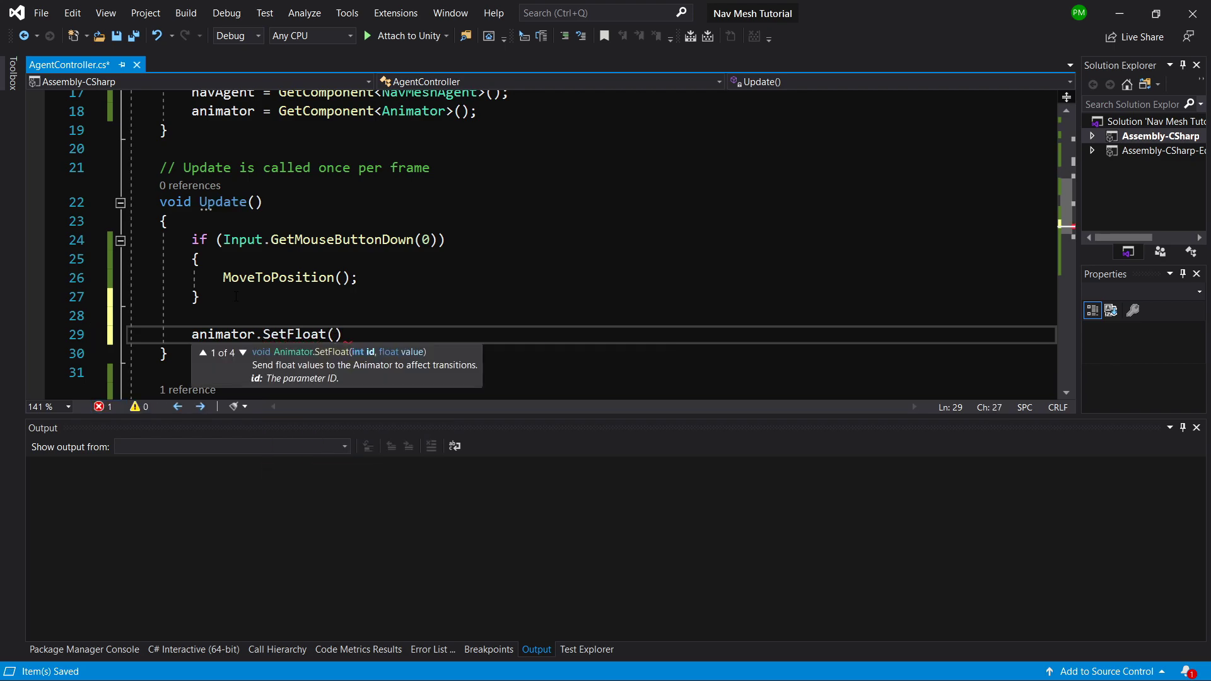
pyautogui.write('"Blend"')
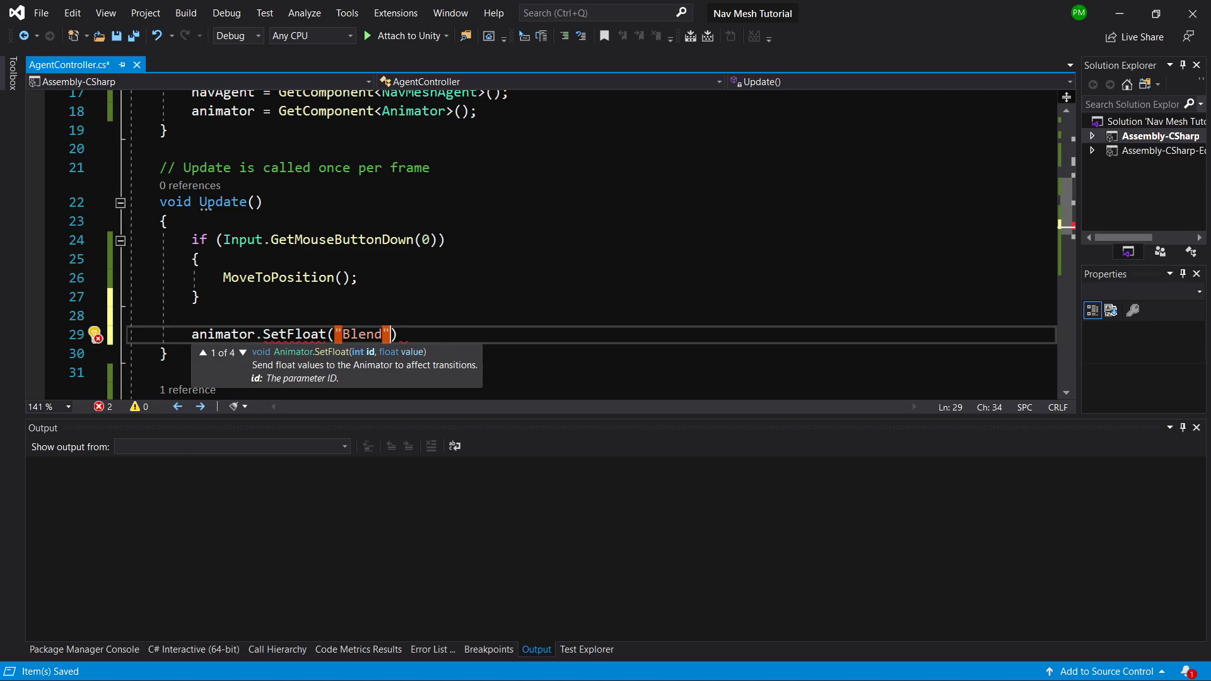
pyautogui.hotkey('alt', 'Tab')
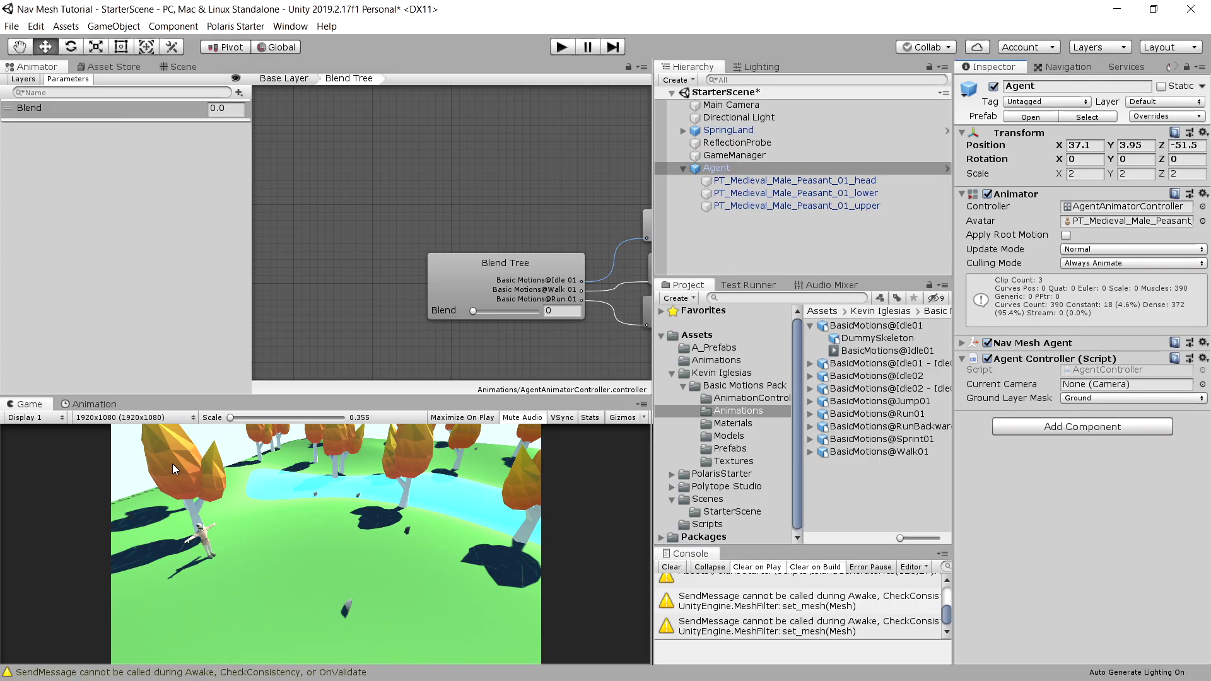
# Rename the Animator's Blend float parameter to Move
pyautogui.doubleClick(68, 109)
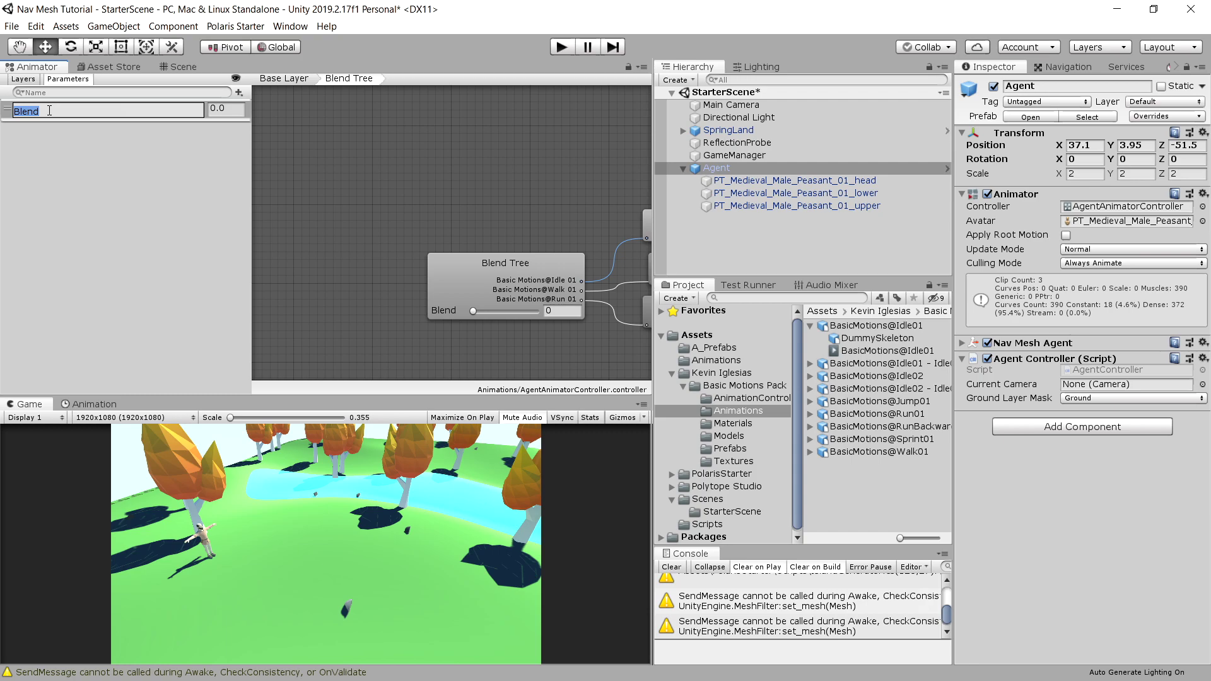
pyautogui.write('Move')
pyautogui.press('Return')
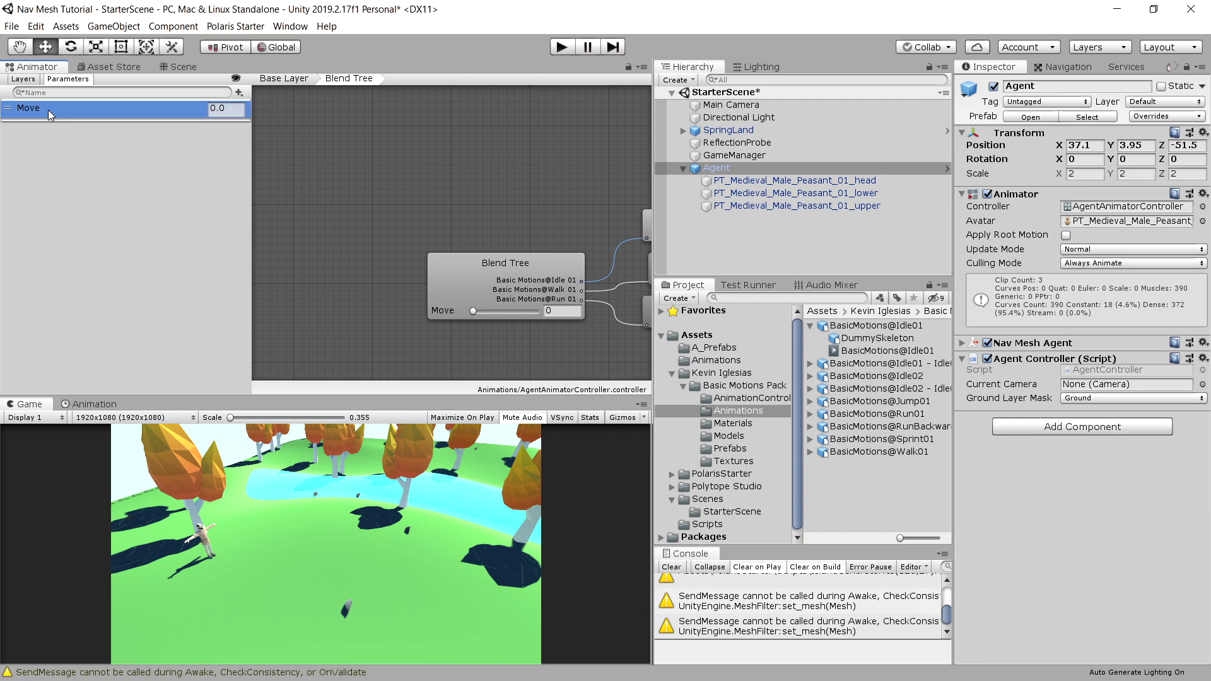
pyautogui.doubleClick(49, 111)
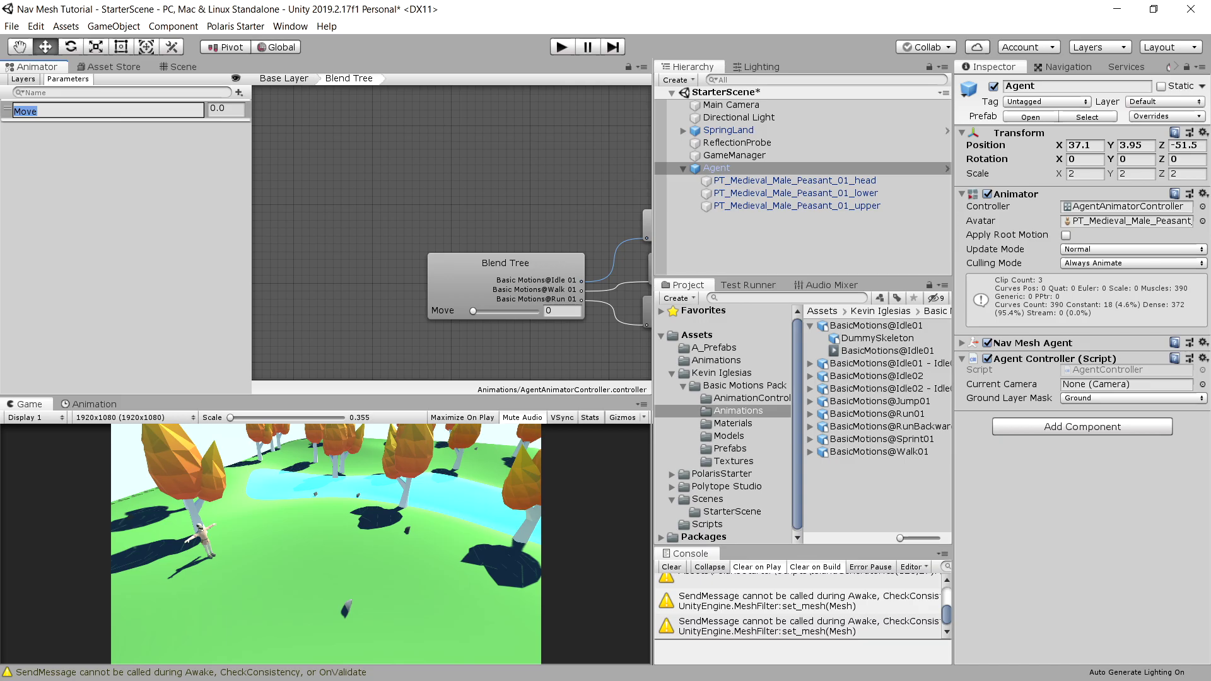
# Change the SetFloat parameter name from "Blend" to "Move"
pyautogui.hotkey('alt', 'Tab')
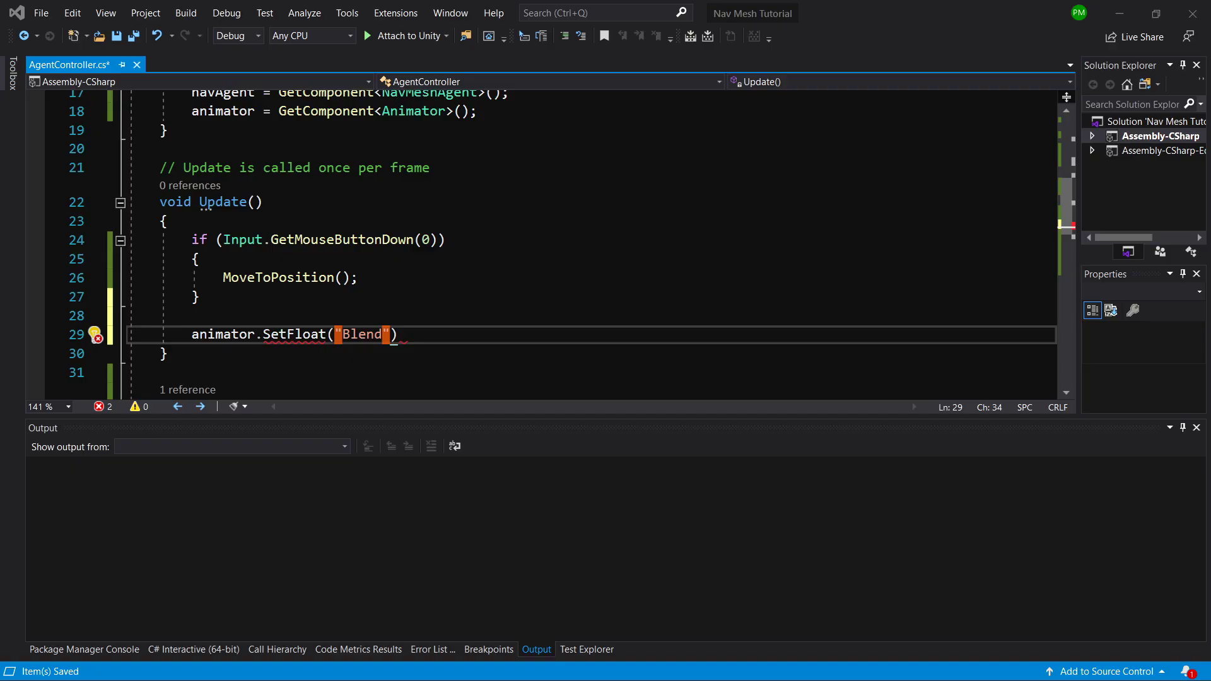
pyautogui.doubleClick(361, 334)
pyautogui.write('Move')
pyautogui.press('Right')
pyautogui.press('Right')
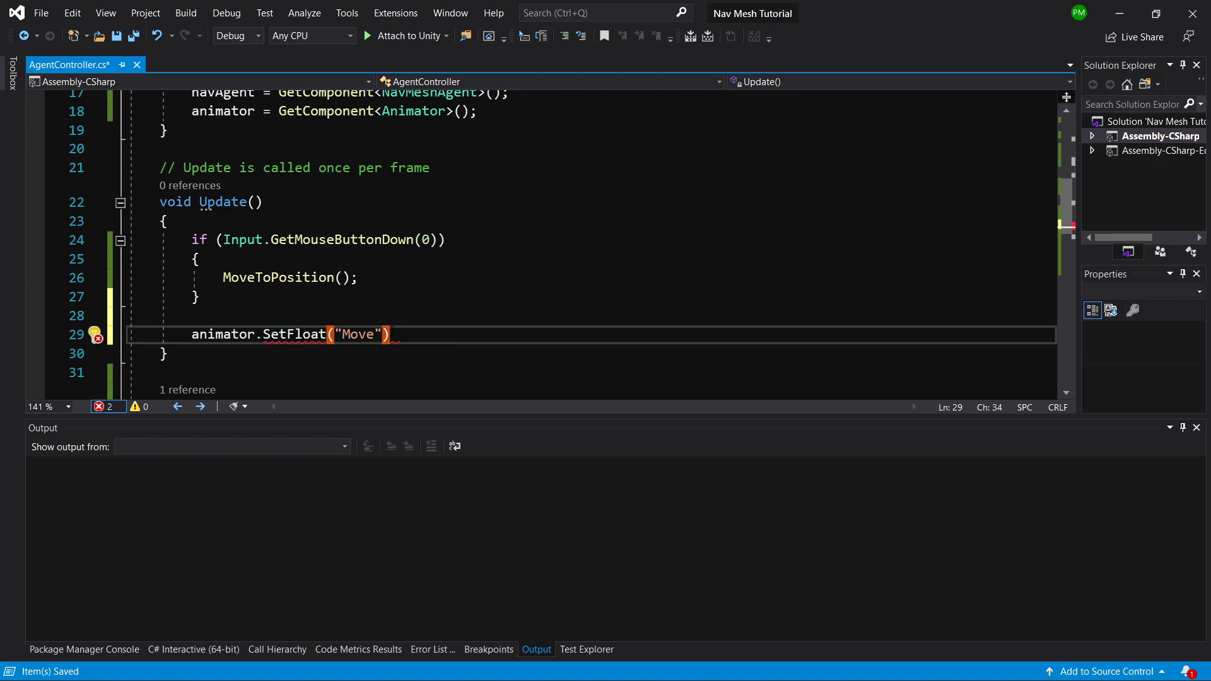
pyautogui.press('Left')
# Pass navAgent.velocity.magnitude as SetFloat's value, end the statement, and save the script
pyautogui.write(', navAgent')
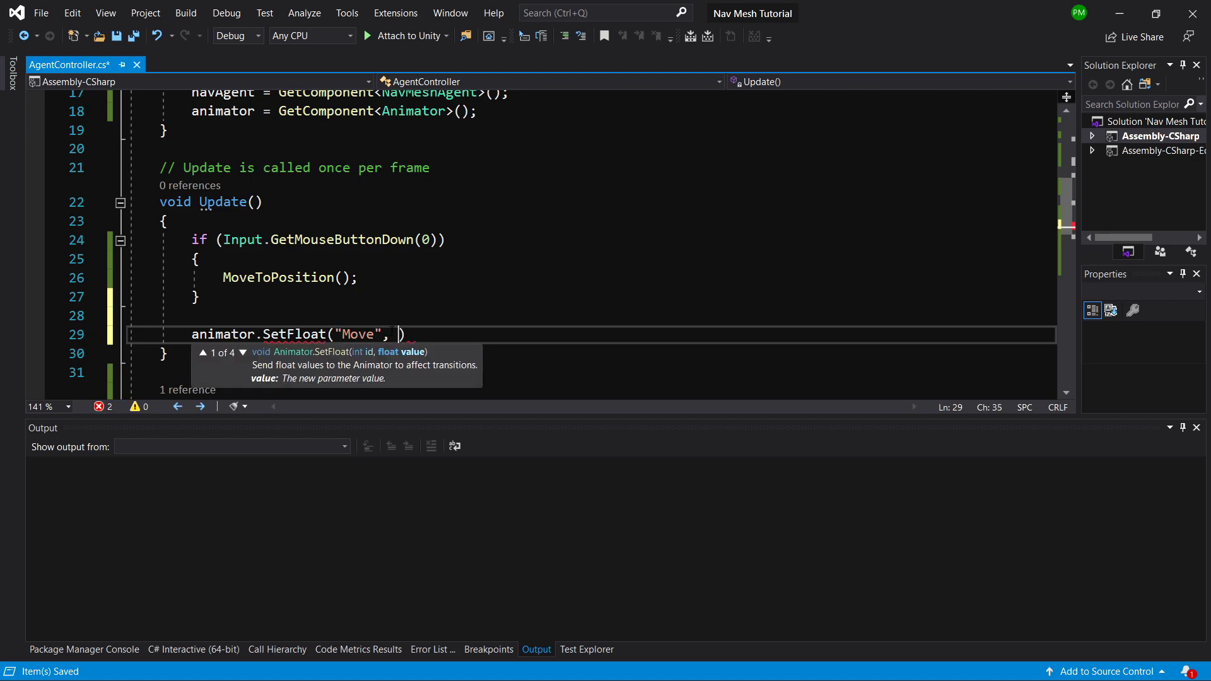
pyautogui.write('.c')
pyautogui.press('BackSpace')
pyautogui.write('velocity')
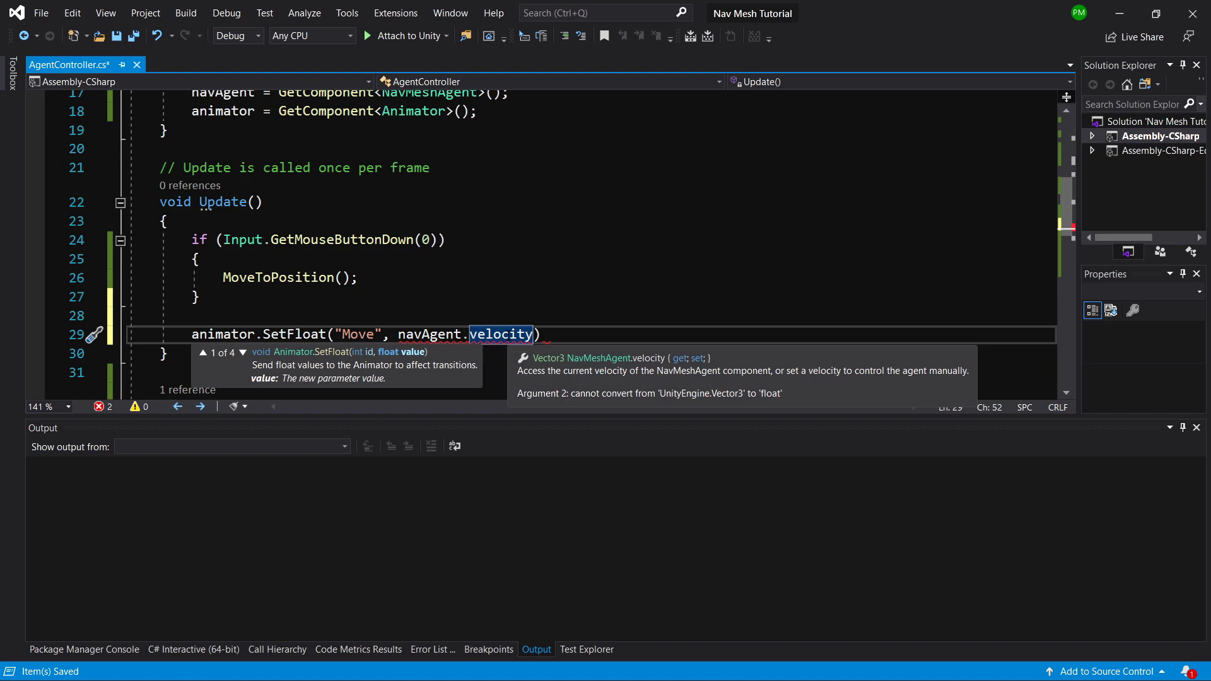
pyautogui.press('Up')
pyautogui.press('Up')
pyautogui.press('Down')
pyautogui.press('Down')
pyautogui.write('.ma')
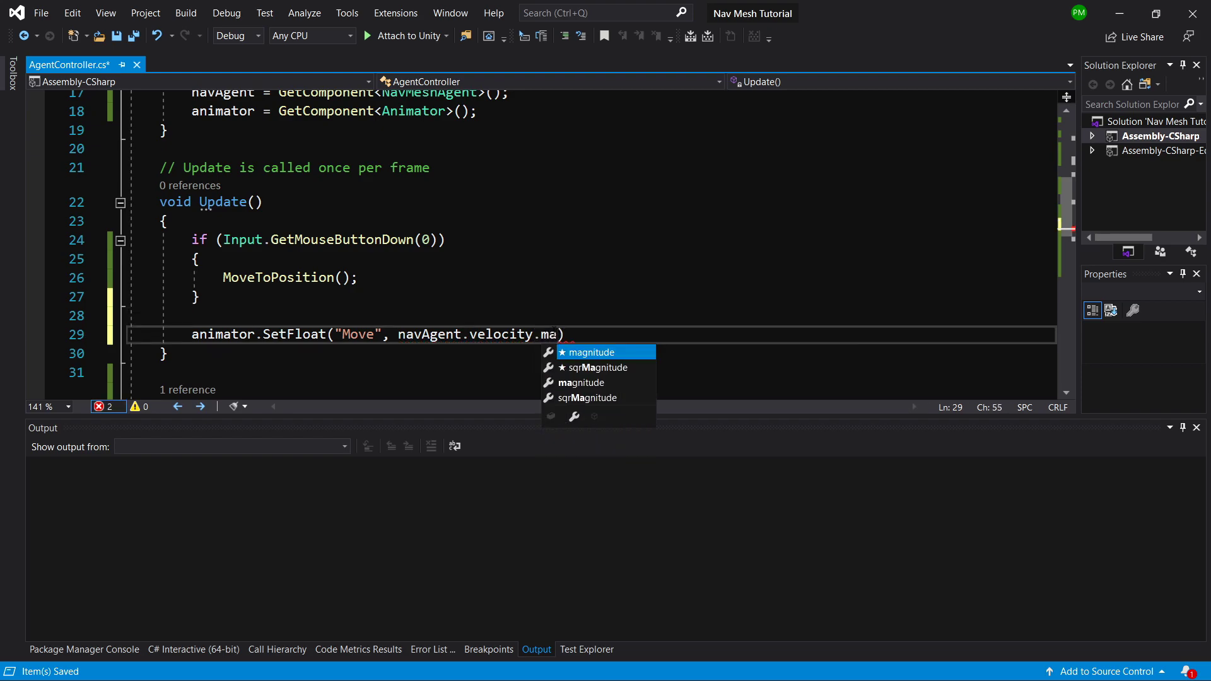
pyautogui.press('Tab')
pyautogui.press('Right')
pyautogui.write(';')
pyautogui.hotkey('ctrl', 's')
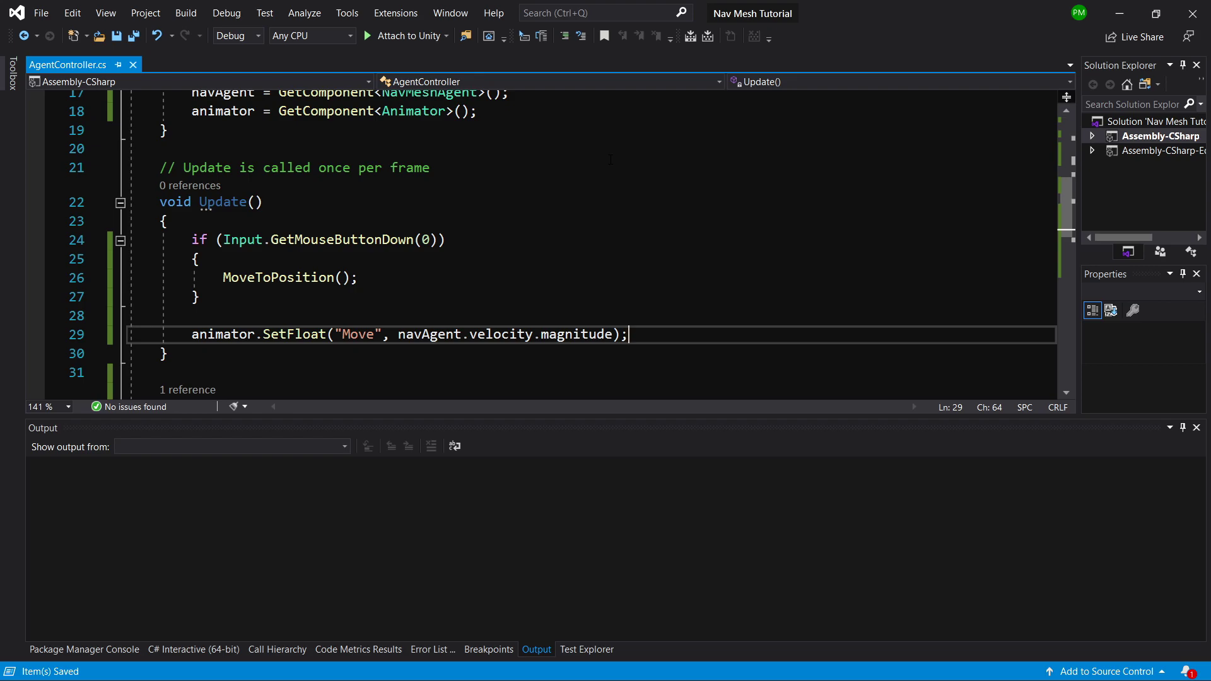
# Enter play mode, send the agent to three ground spots, and expand Nav Mesh Agent
pyautogui.click(1120, 14)
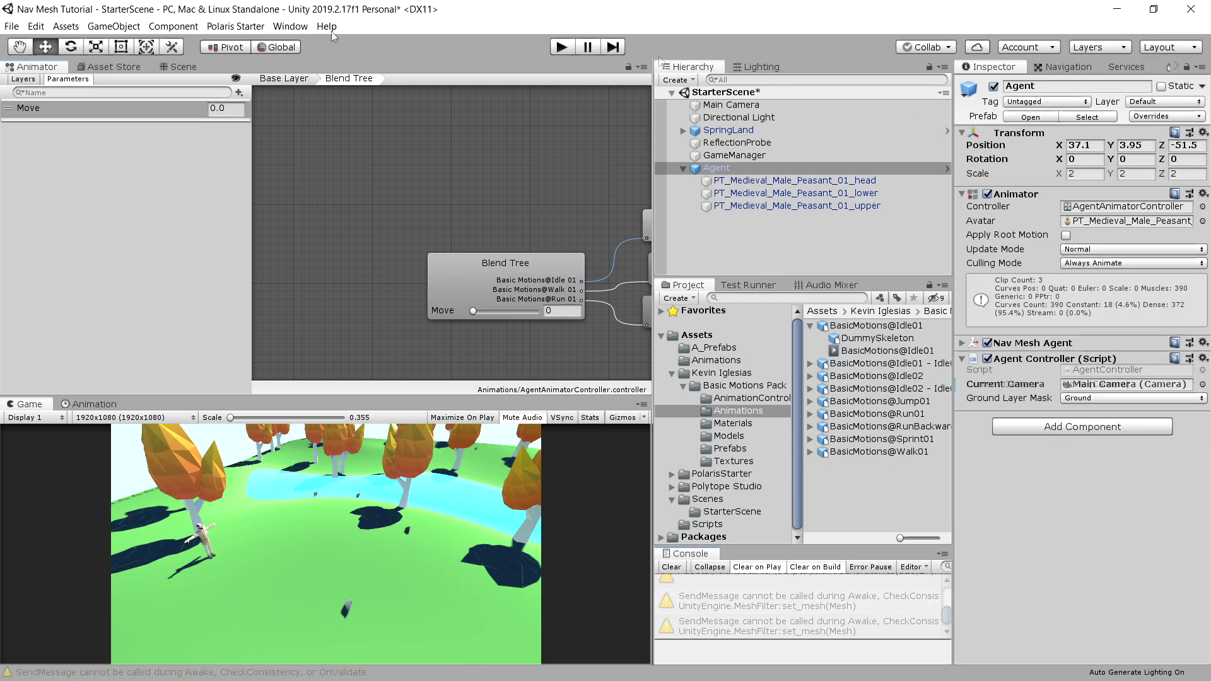
pyautogui.click(562, 47)
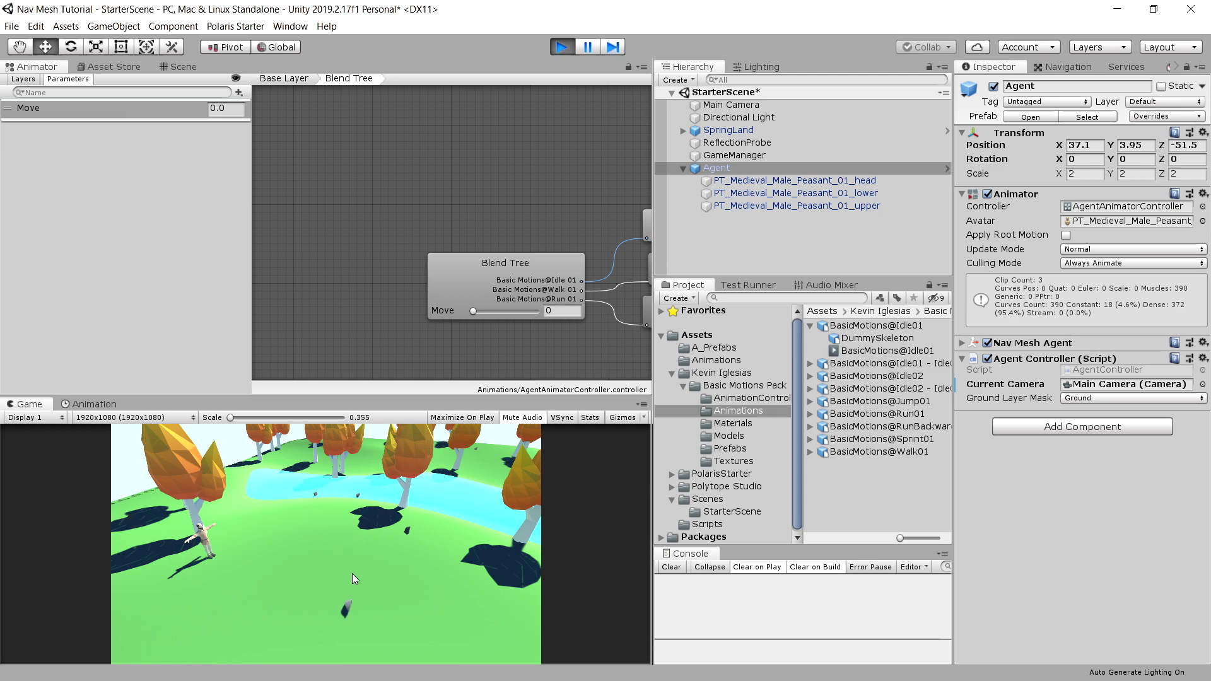
pyautogui.click(368, 585)
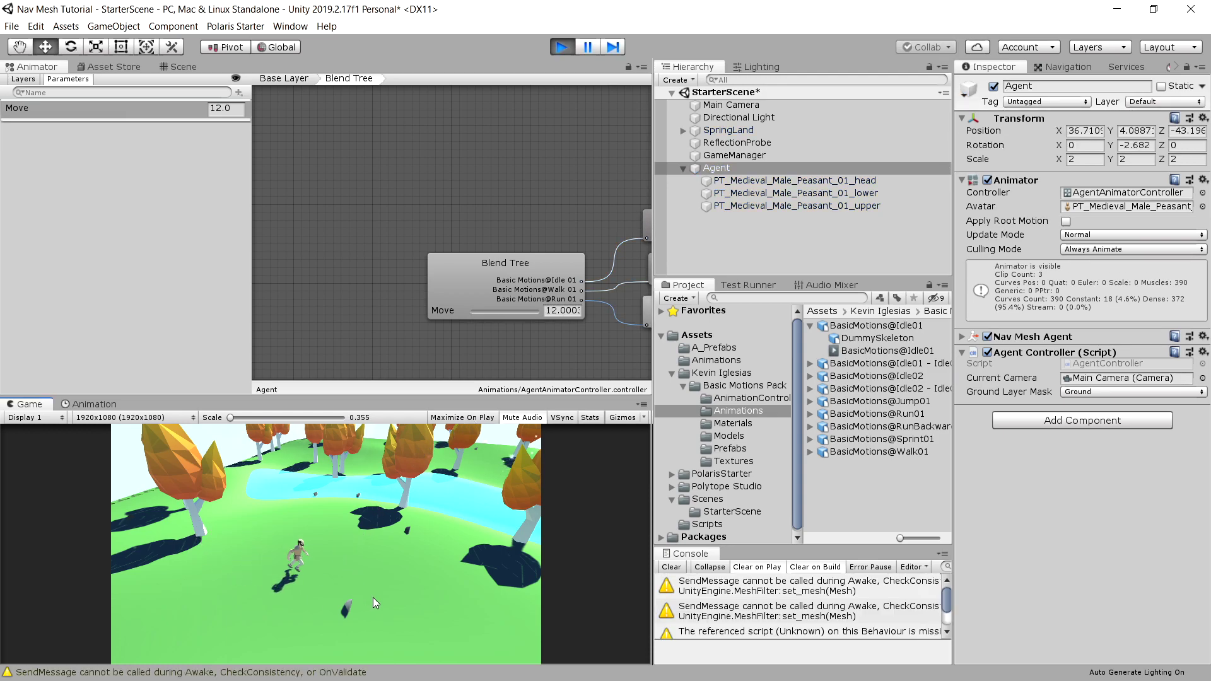
pyautogui.click(221, 576)
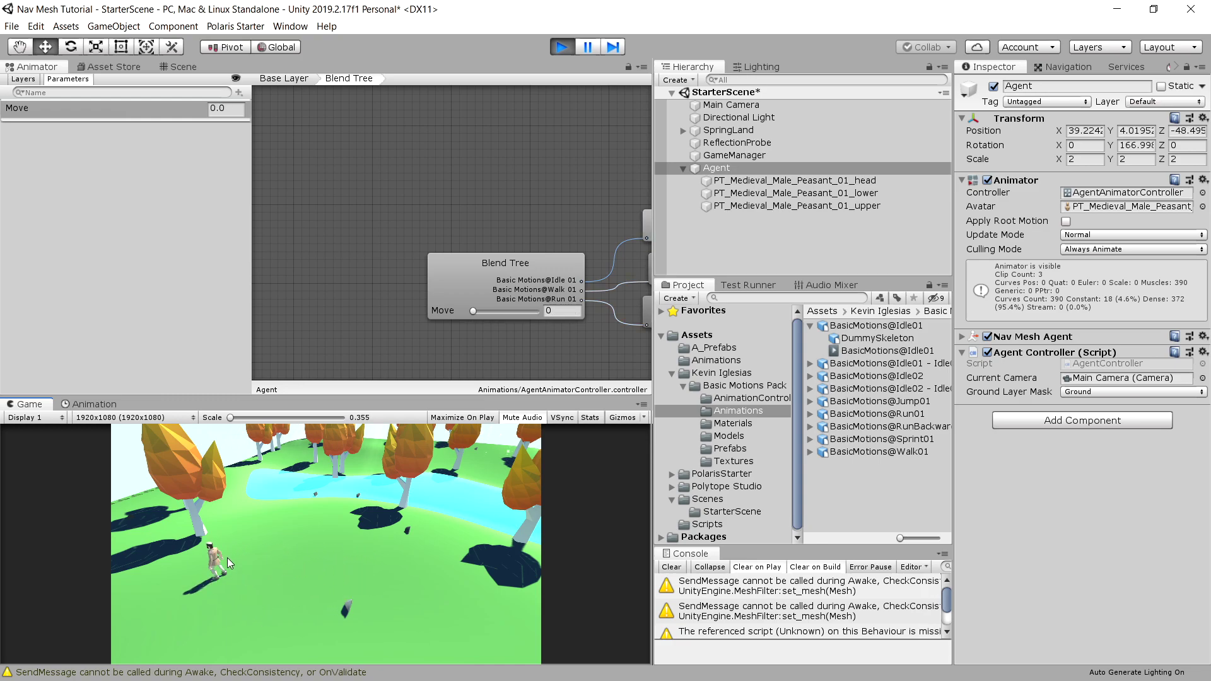
pyautogui.click(411, 569)
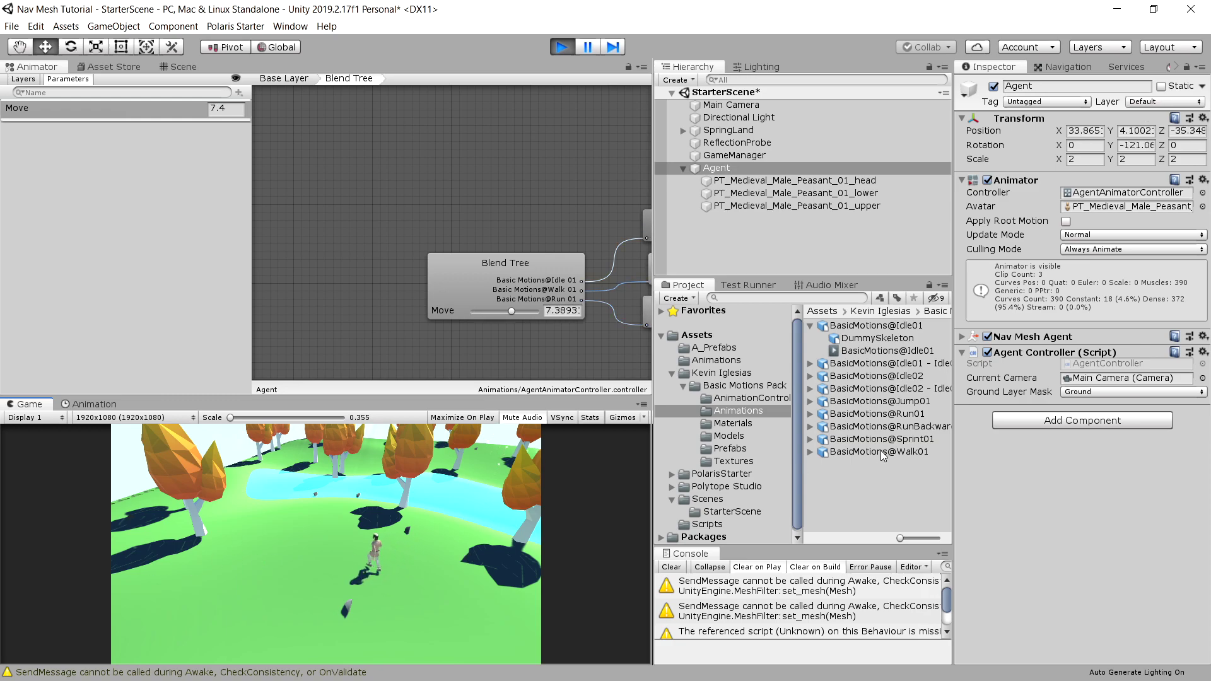
pyautogui.click(963, 337)
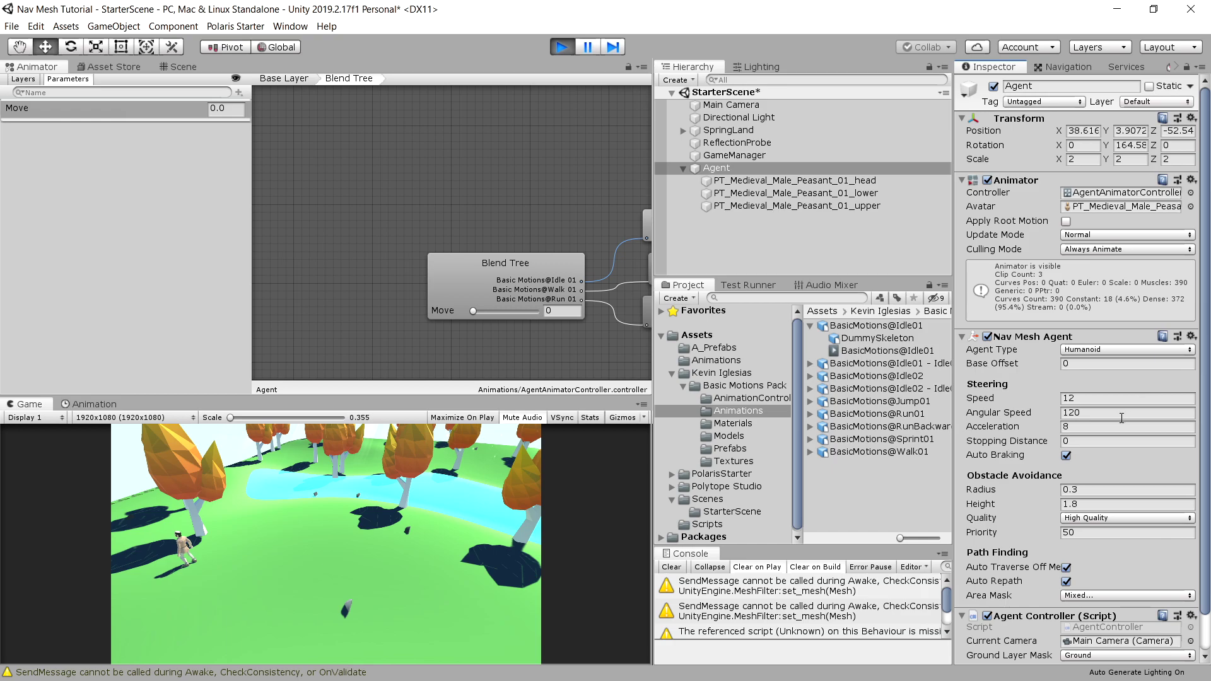
# Change the Nav Mesh Agent's Angular Speed from 120 to 500
pyautogui.click(1070, 412)
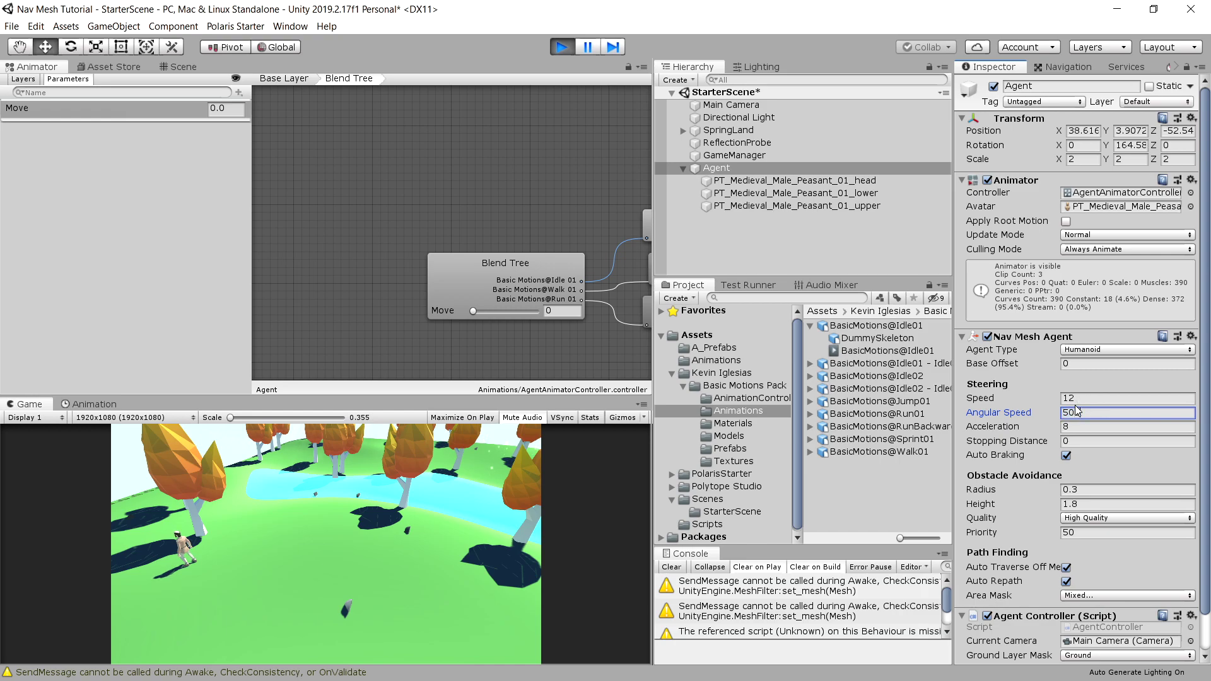
pyautogui.write('500')
pyautogui.click(350, 555)
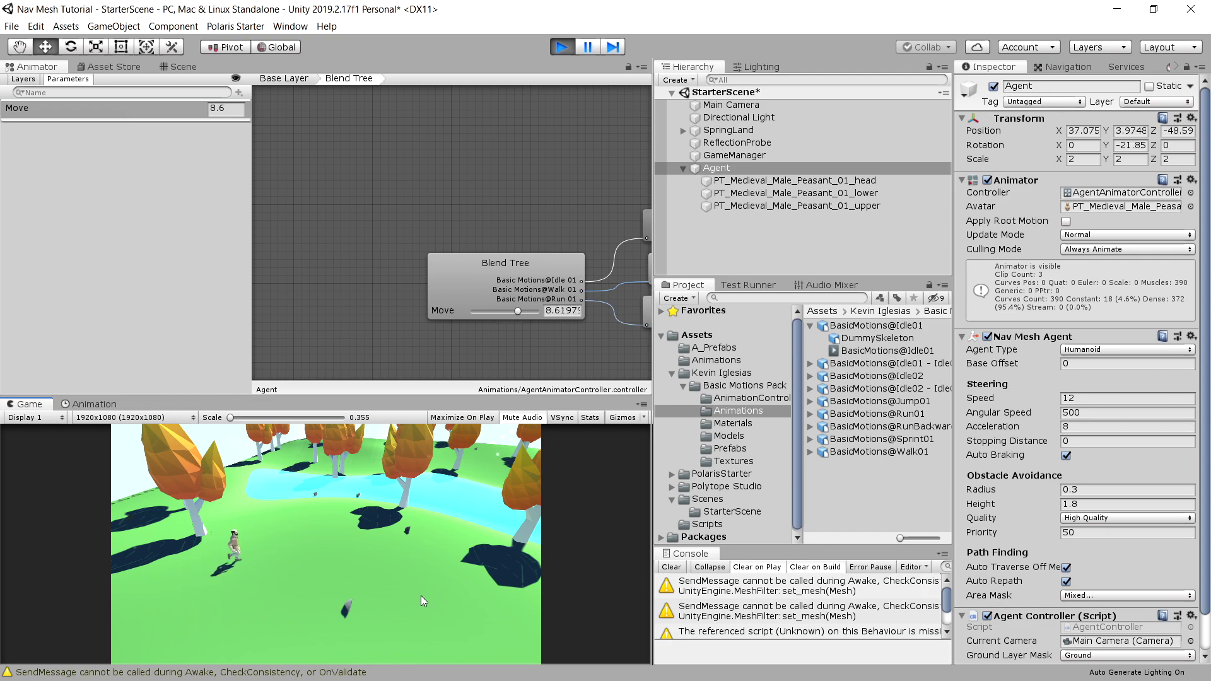
# Send the agent to five terrain spots, with Move peaking at 12 and dropping to 0
pyautogui.click(203, 561)
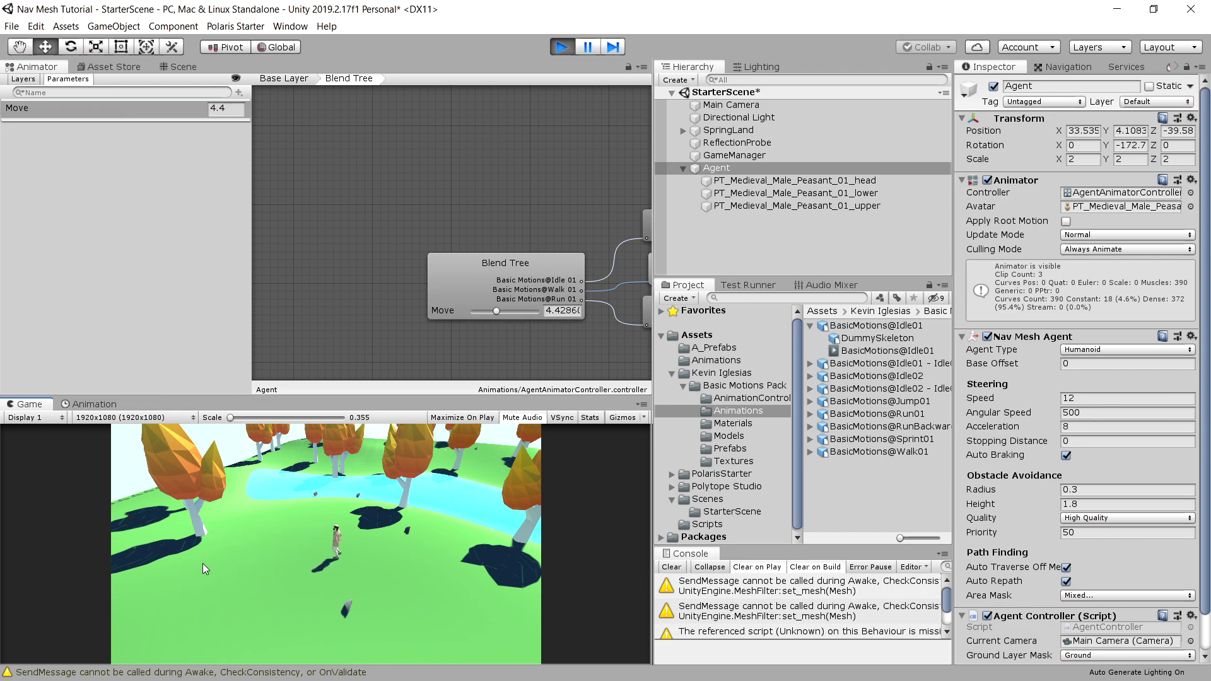
pyautogui.click(456, 588)
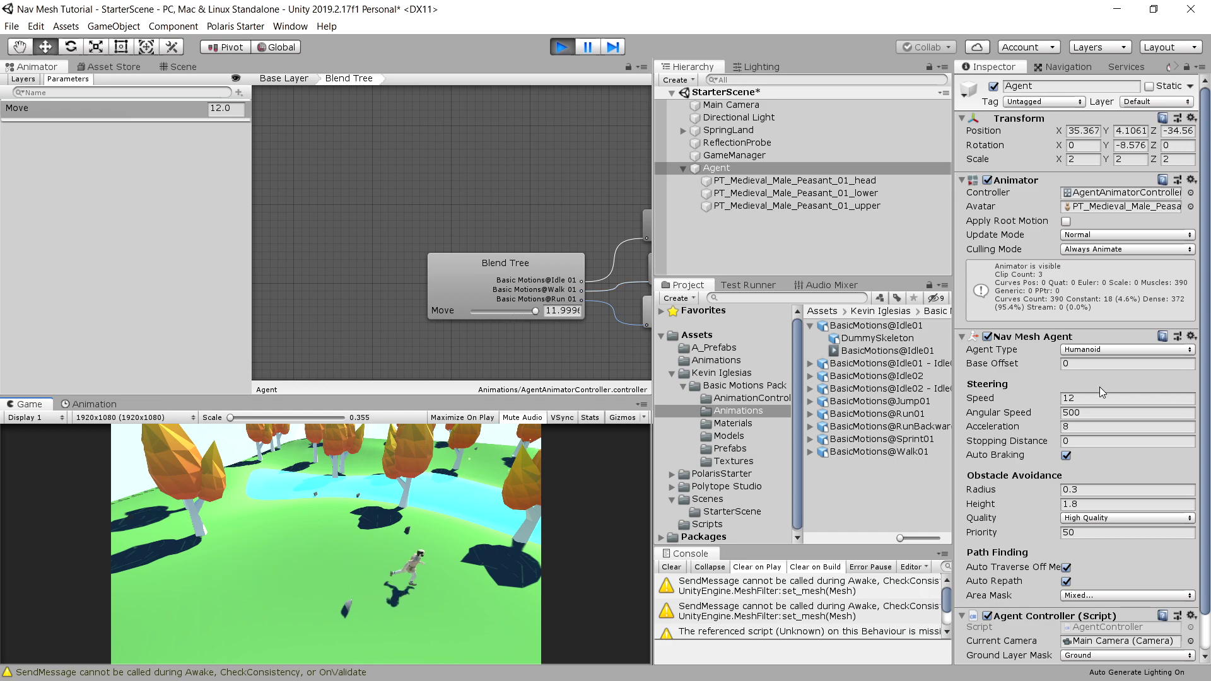
pyautogui.click(236, 526)
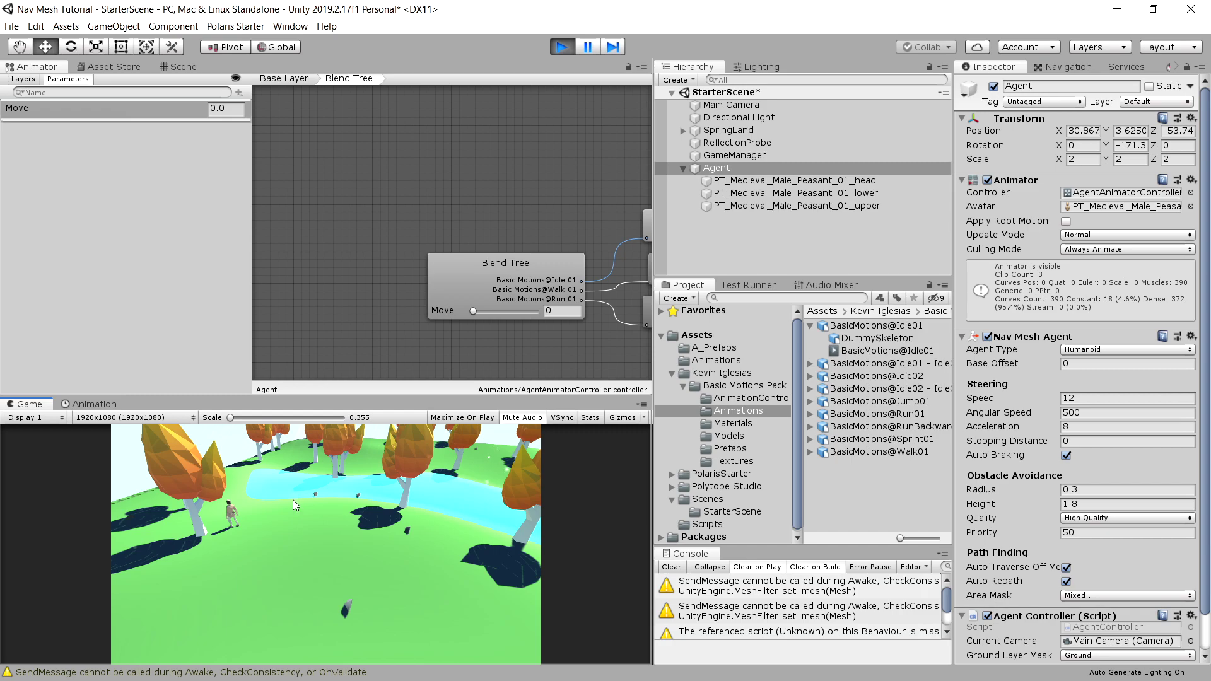
pyautogui.click(326, 553)
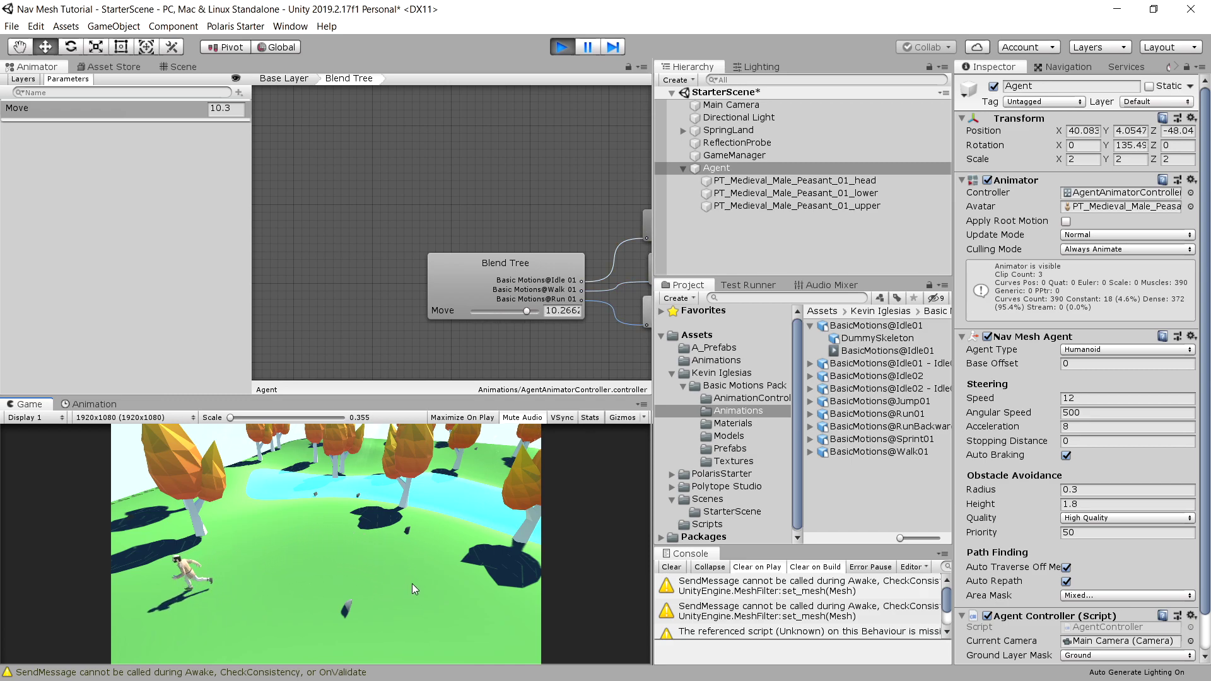
pyautogui.click(310, 567)
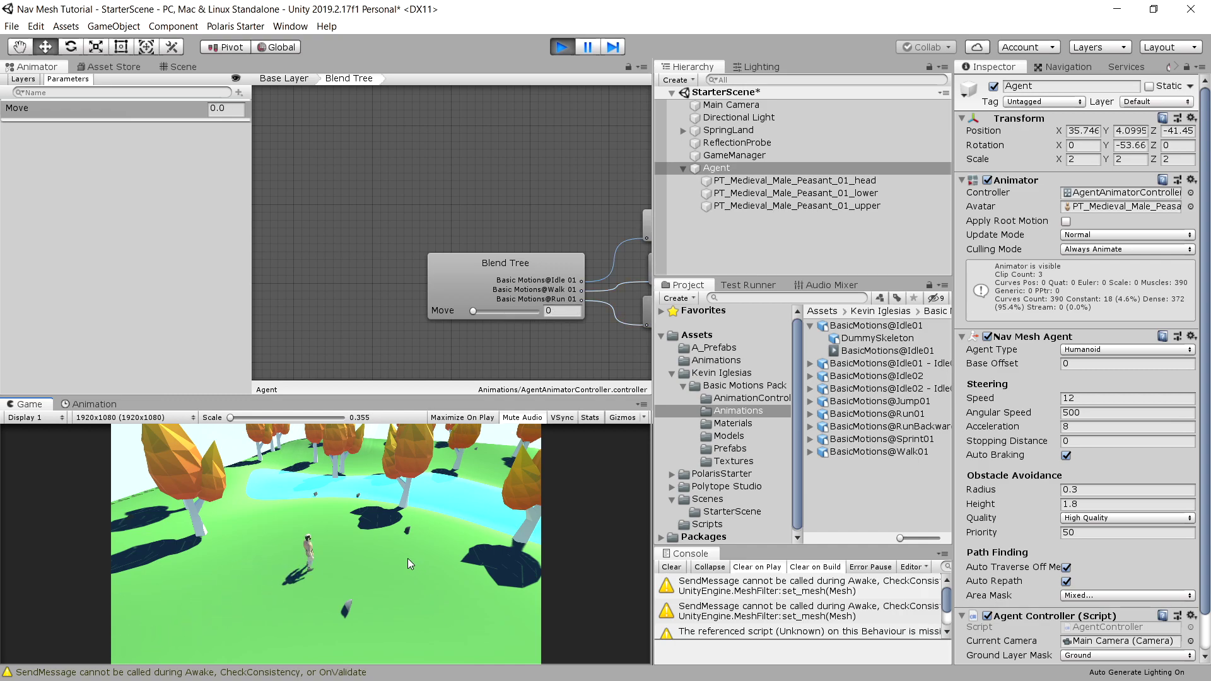